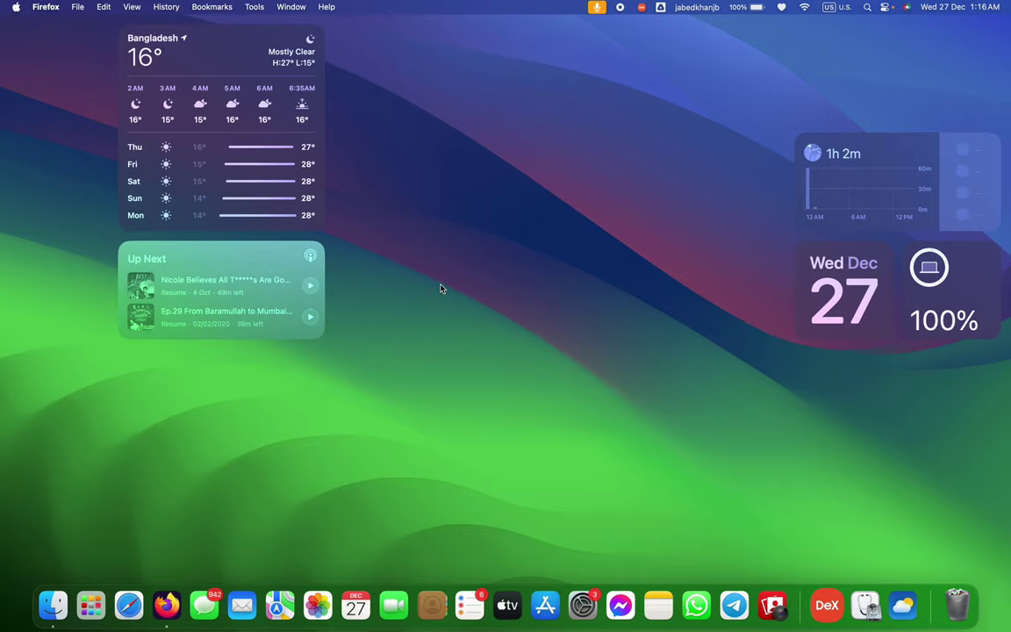
# Step: Open Launchpad to show all installed Mac apps, including Samsung DeX and Smart Switch
pyautogui.press('F4')
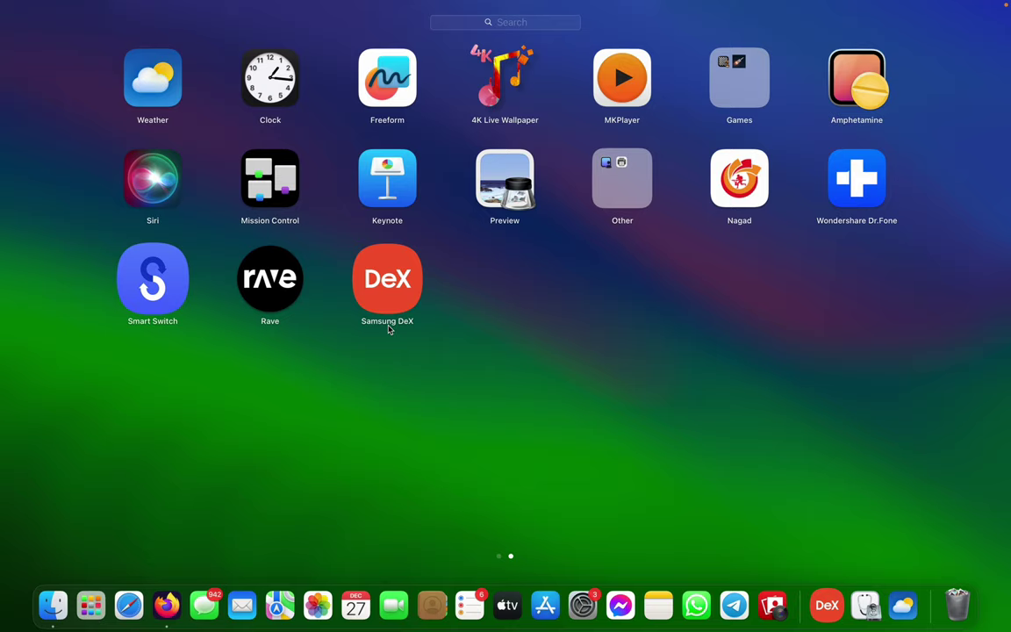
# Step: Search Firefox for 'samsung dex for mac', save the SamsungDeXSetupMac installer, then close the window
pyautogui.click(167, 594)
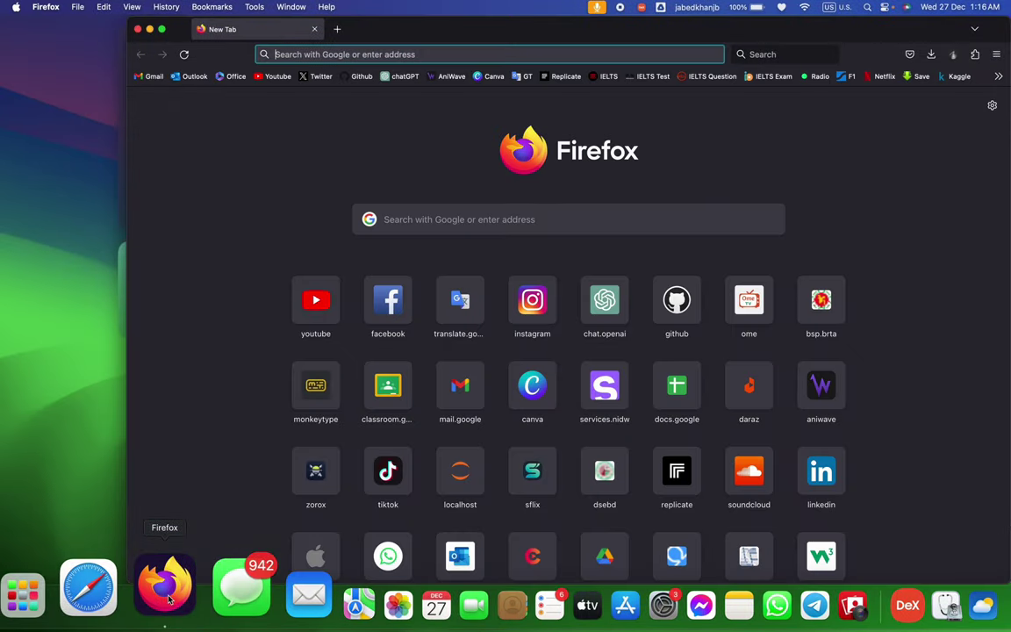
pyautogui.write('samsung des')
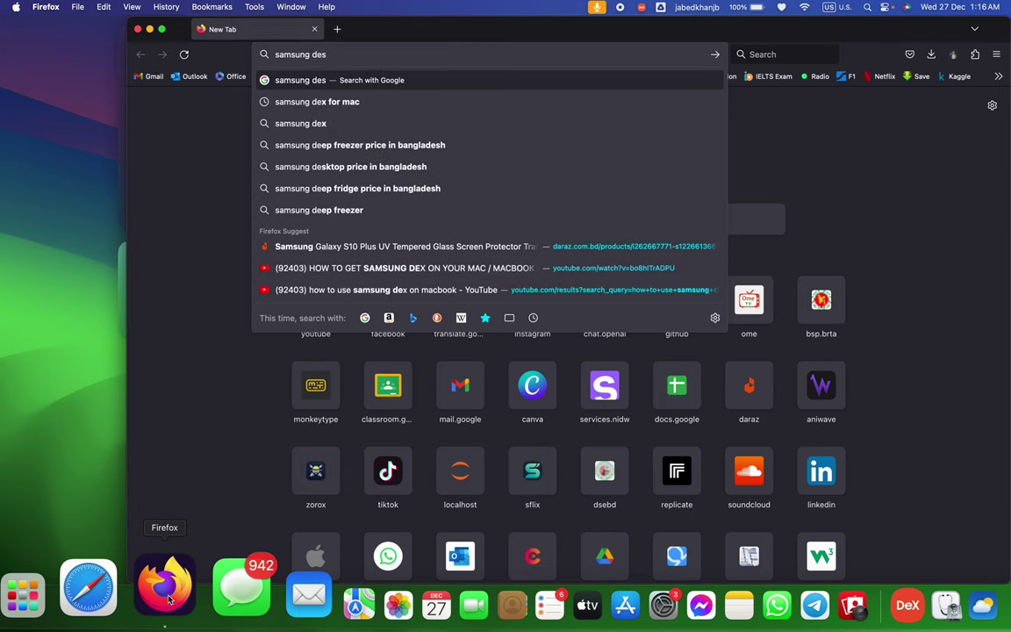
pyautogui.press('BackSpace')
pyautogui.write('x')
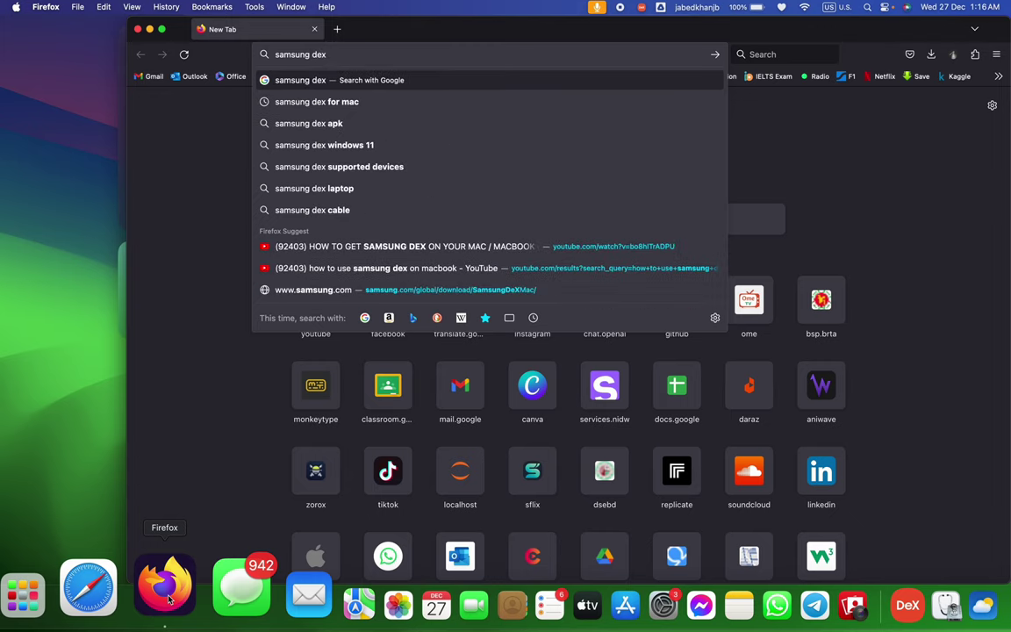
pyautogui.press('Down')
pyautogui.press('Return')
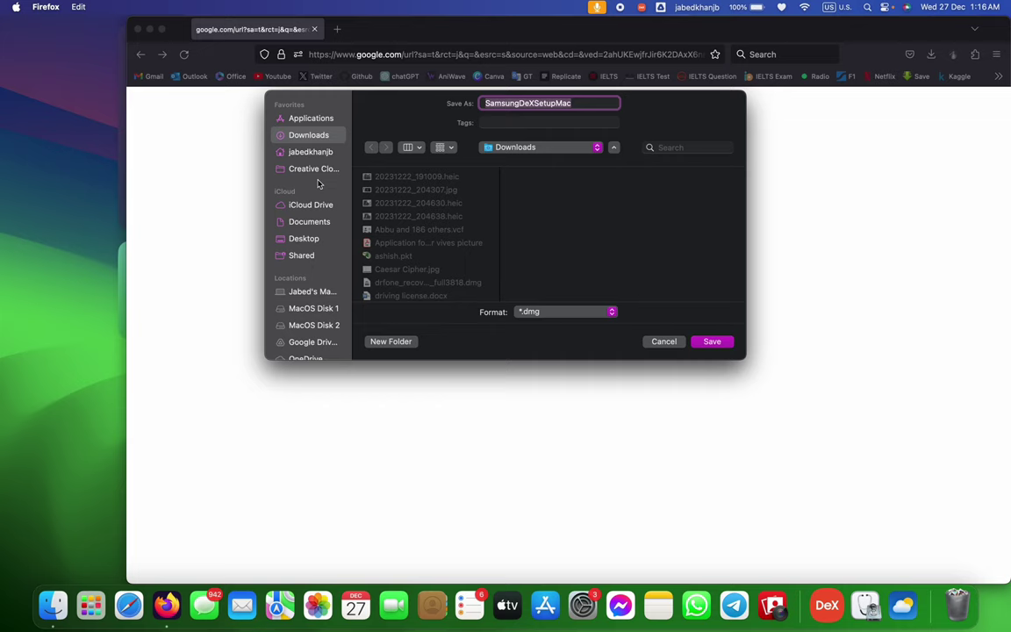
pyautogui.click(673, 342)
pyautogui.click(314, 30)
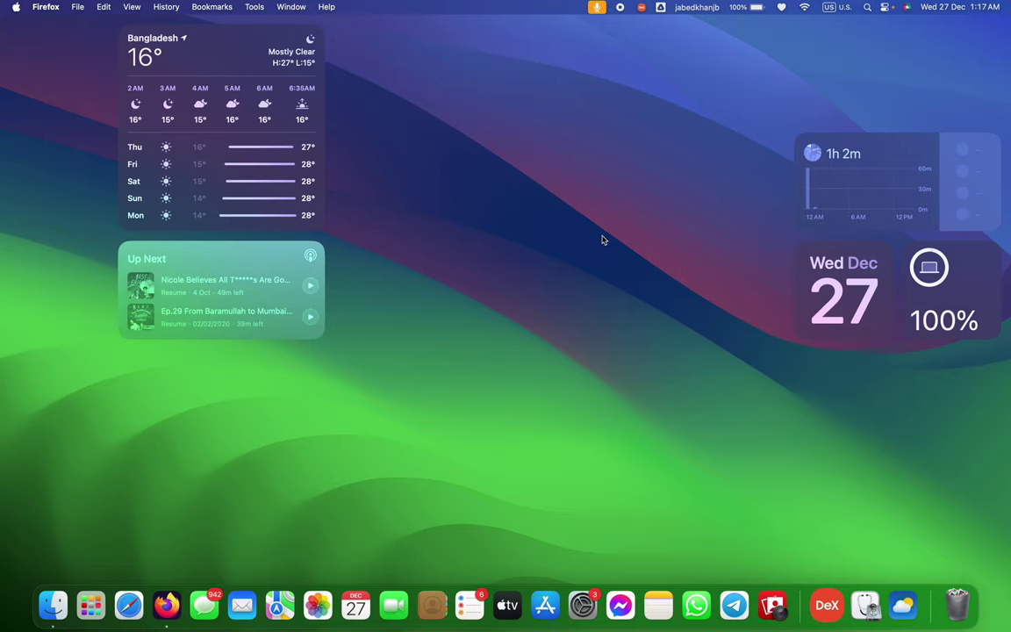
# Step: Launch Samsung DeX from Launchpad, relaunching it once so the phone's desktop appears
pyautogui.press('F4')
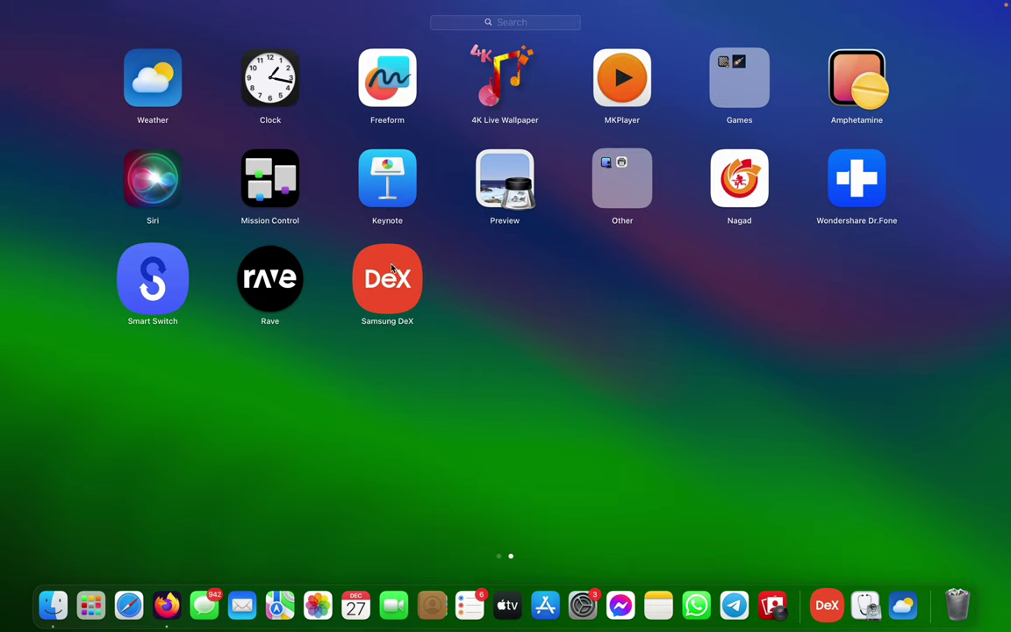
pyautogui.click(384, 278)
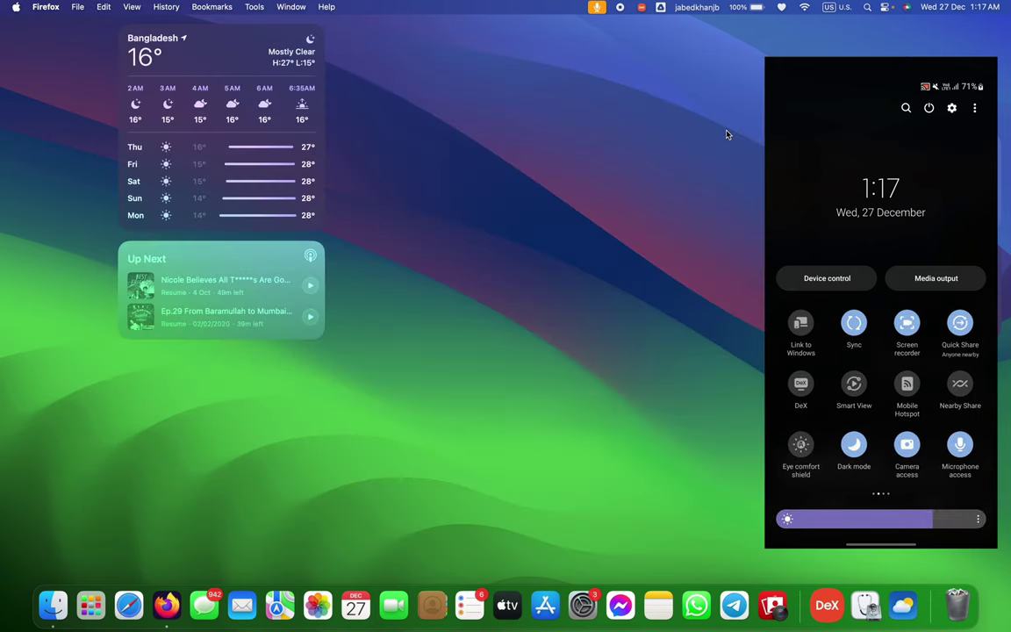
pyautogui.press('F4')
pyautogui.click(386, 281)
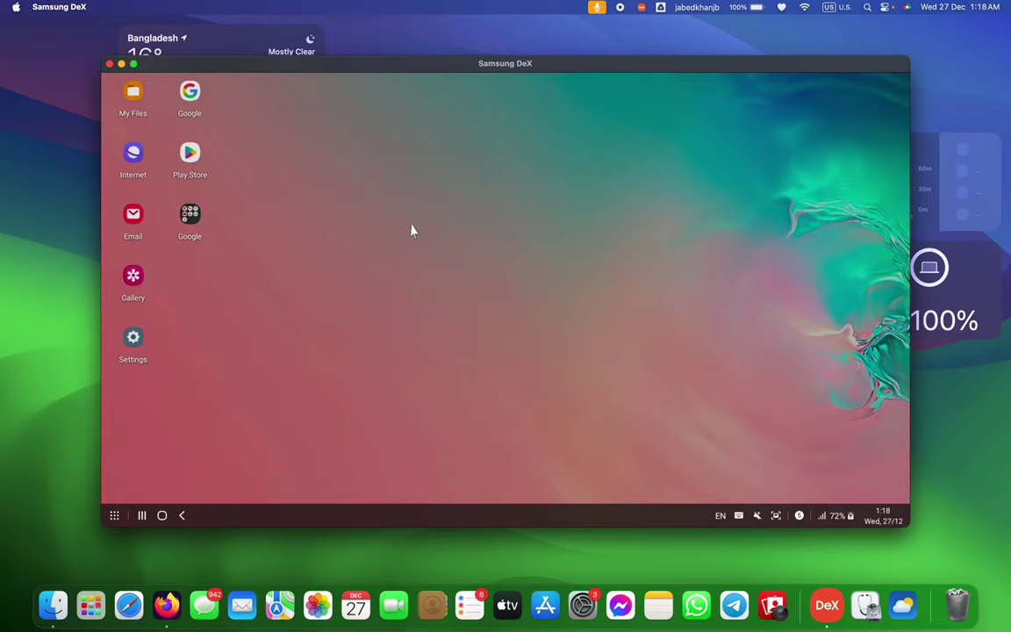
pyautogui.press('F4')
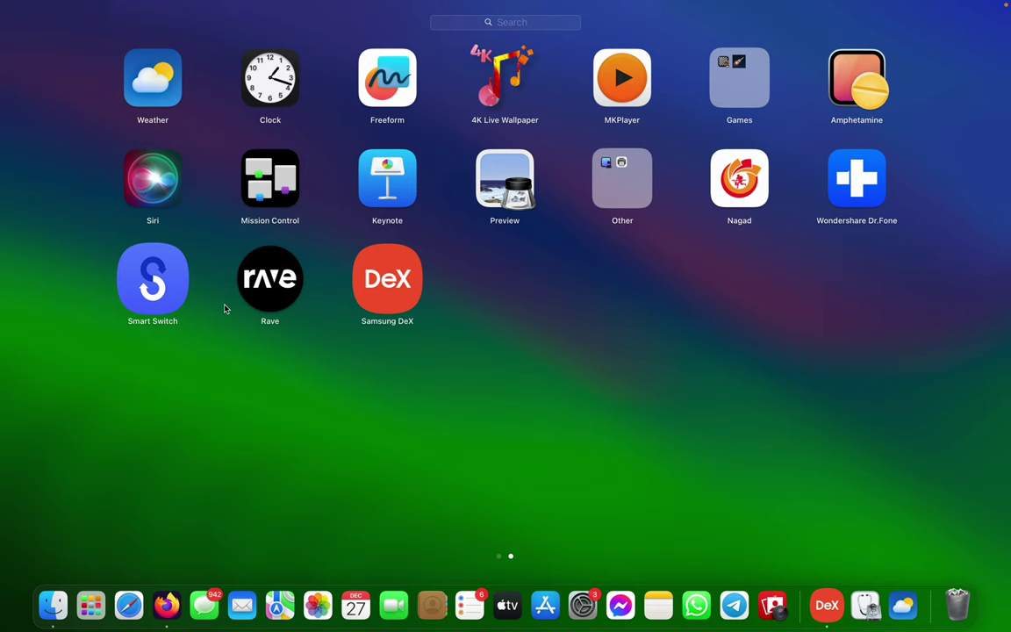
pyautogui.hscroll(-5, 169, 376)
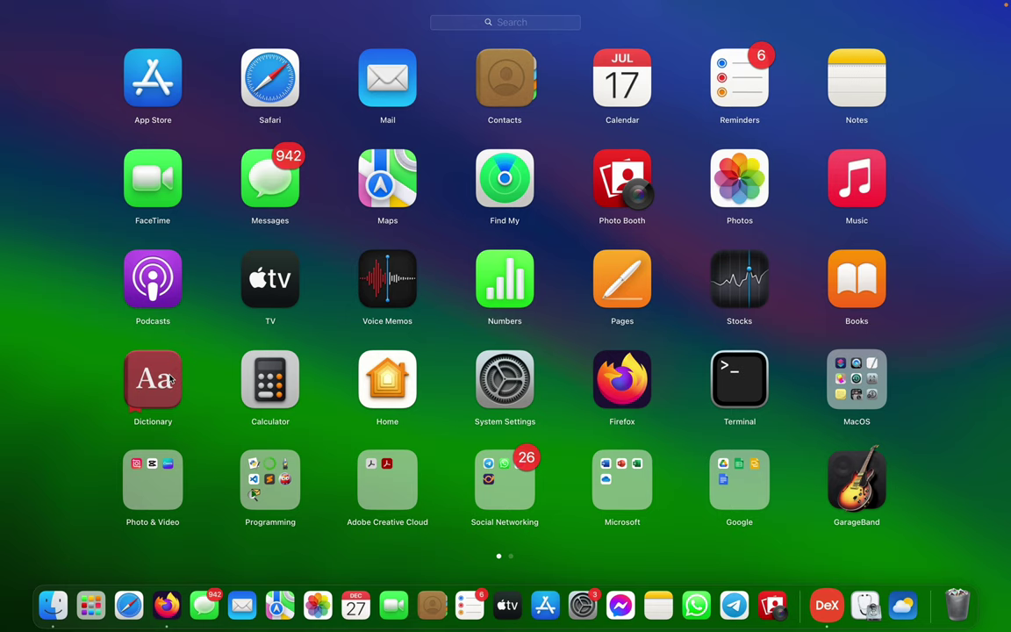
pyautogui.press('Escape')
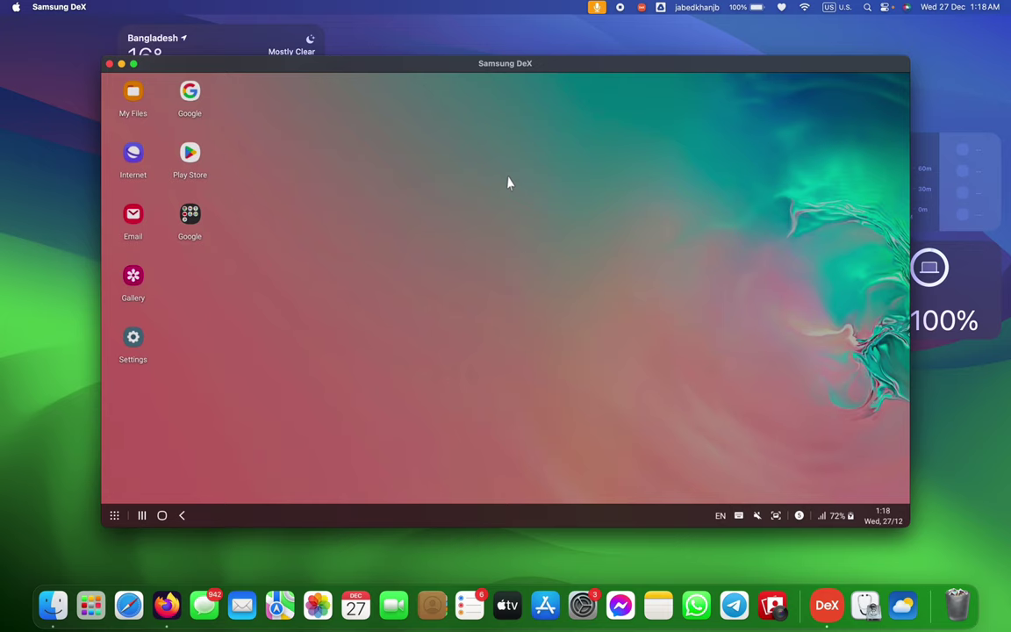
pyautogui.click(838, 517)
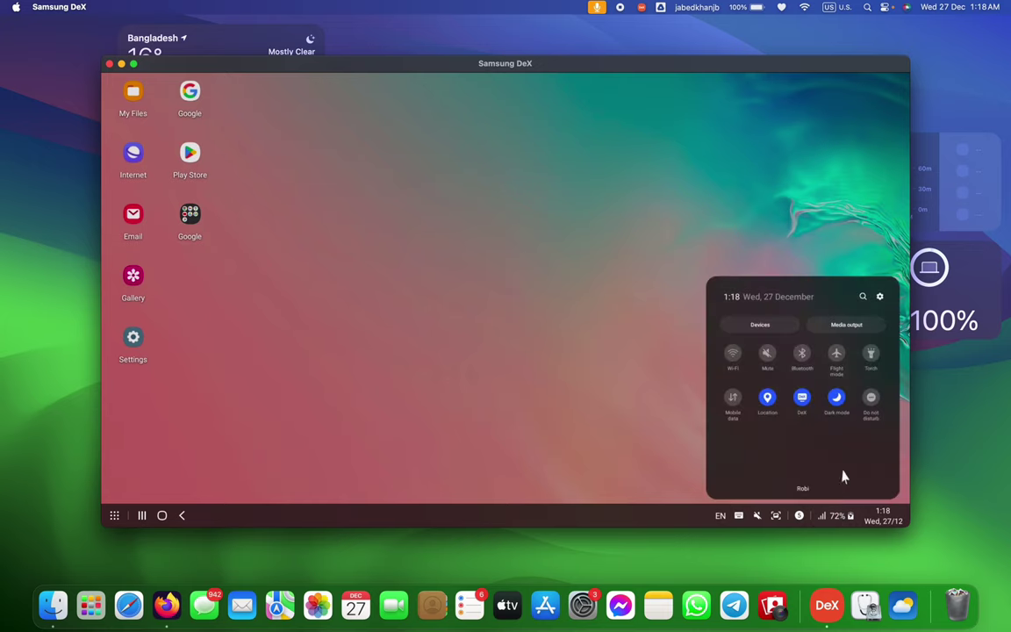
pyautogui.click(880, 296)
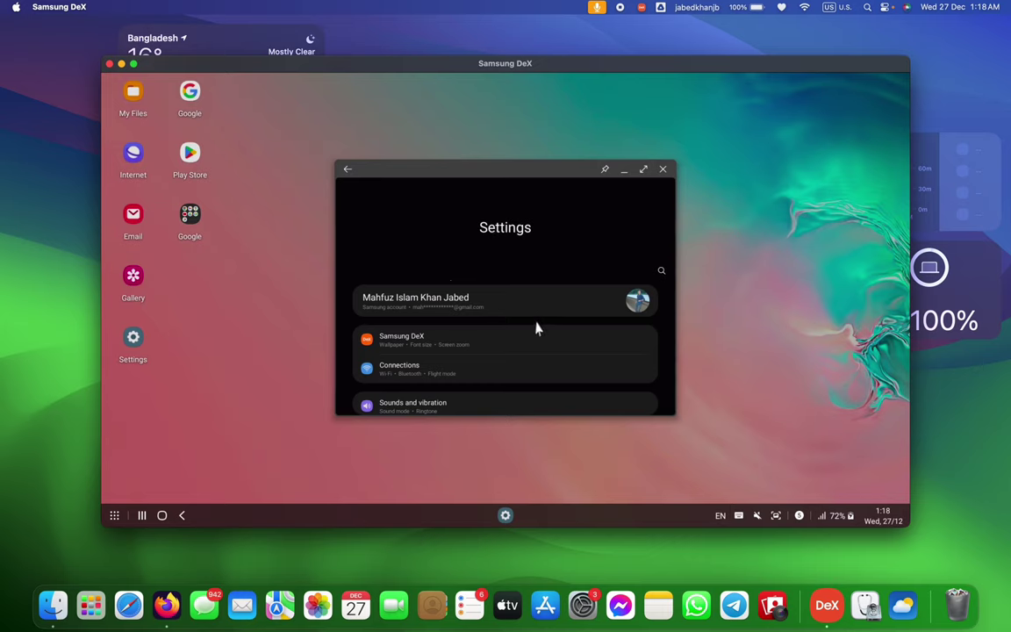
pyautogui.scroll(-3, 490, 343)
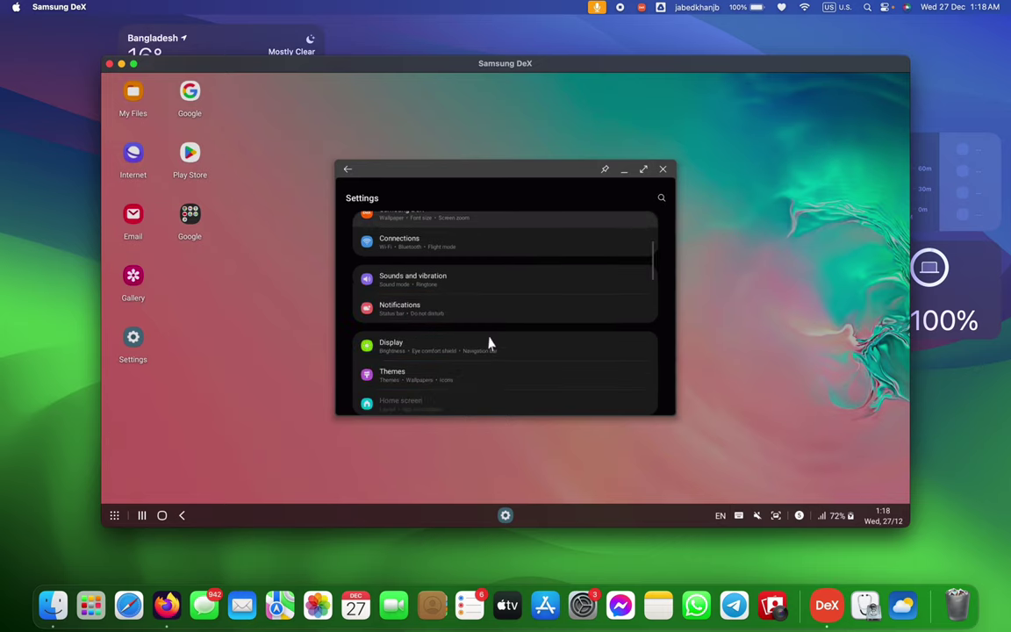
pyautogui.scroll(-3, 490, 344)
pyautogui.scroll(-2, 490, 343)
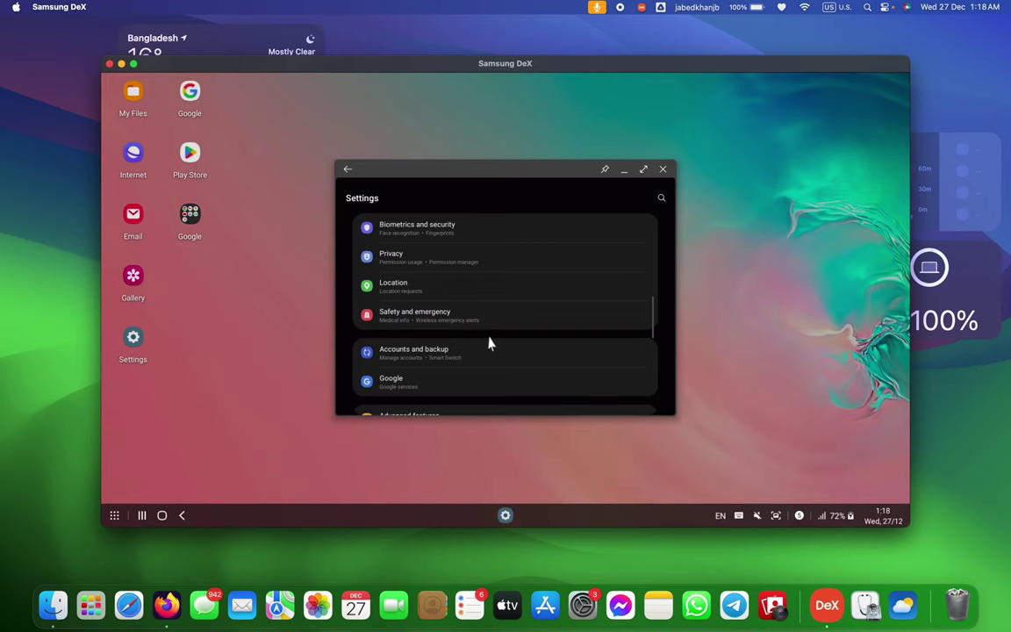
pyautogui.scroll(-1, 490, 343)
pyautogui.scroll(-2, 490, 343)
pyautogui.scroll(-2, 489, 343)
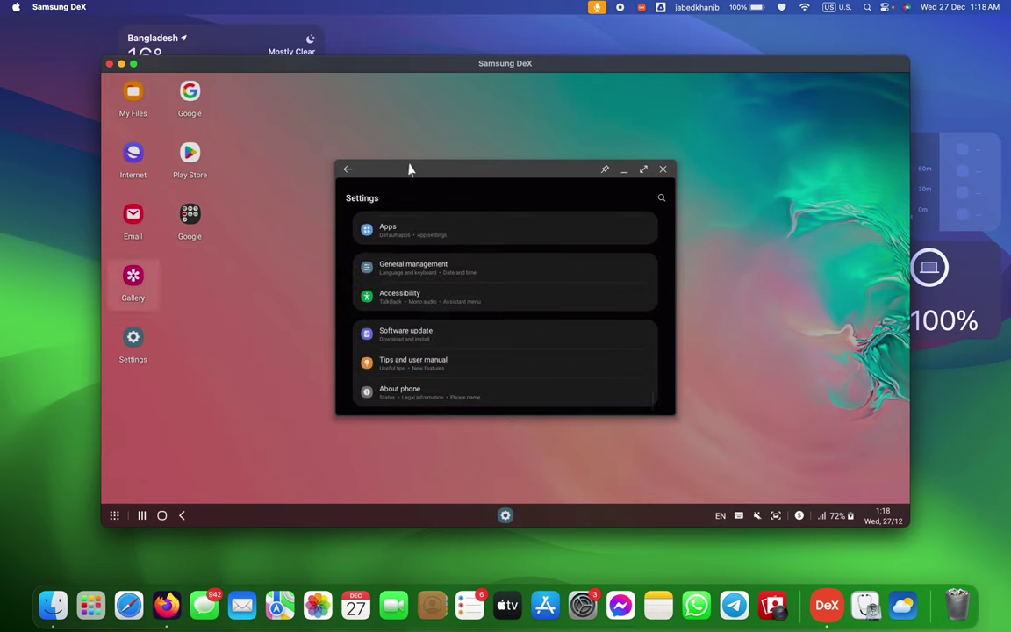
pyautogui.click(663, 170)
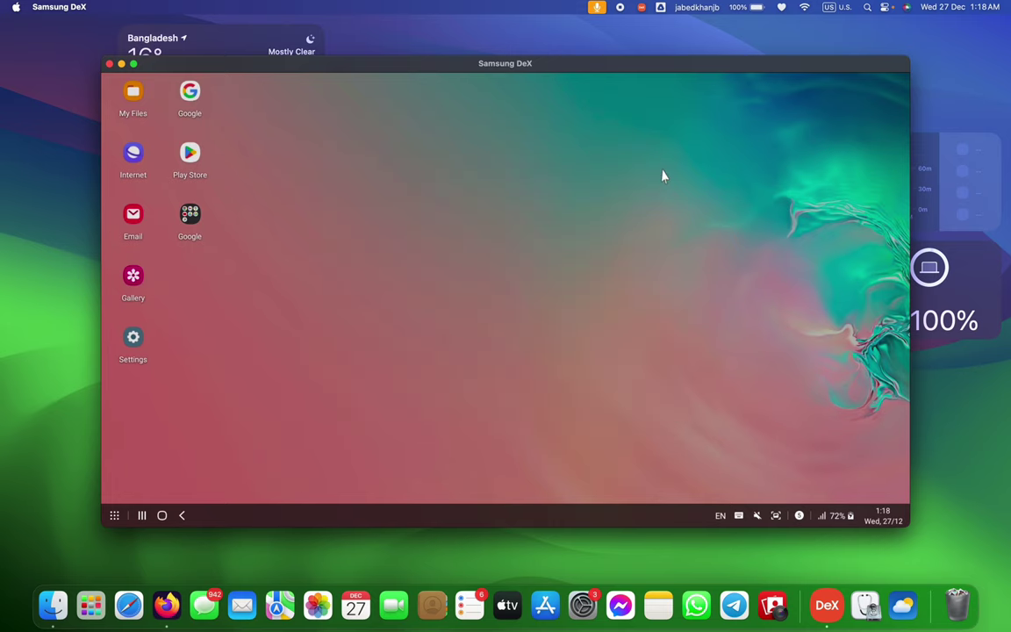
# Step: Open Gaming Hub from the phone's app list and launch Carrom Disc Pool
pyautogui.click(114, 515)
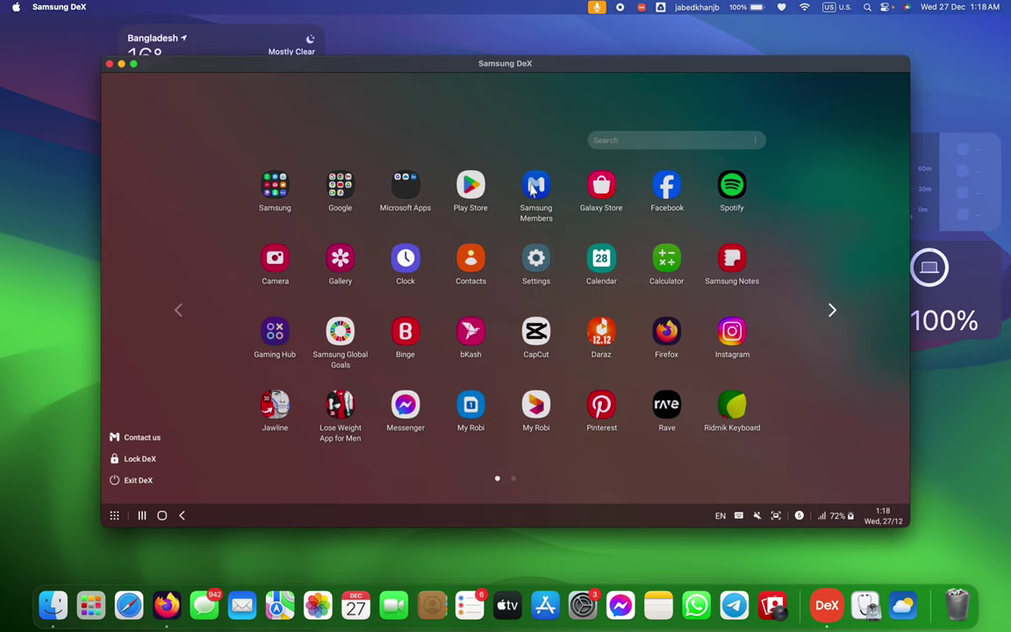
pyautogui.click(832, 314)
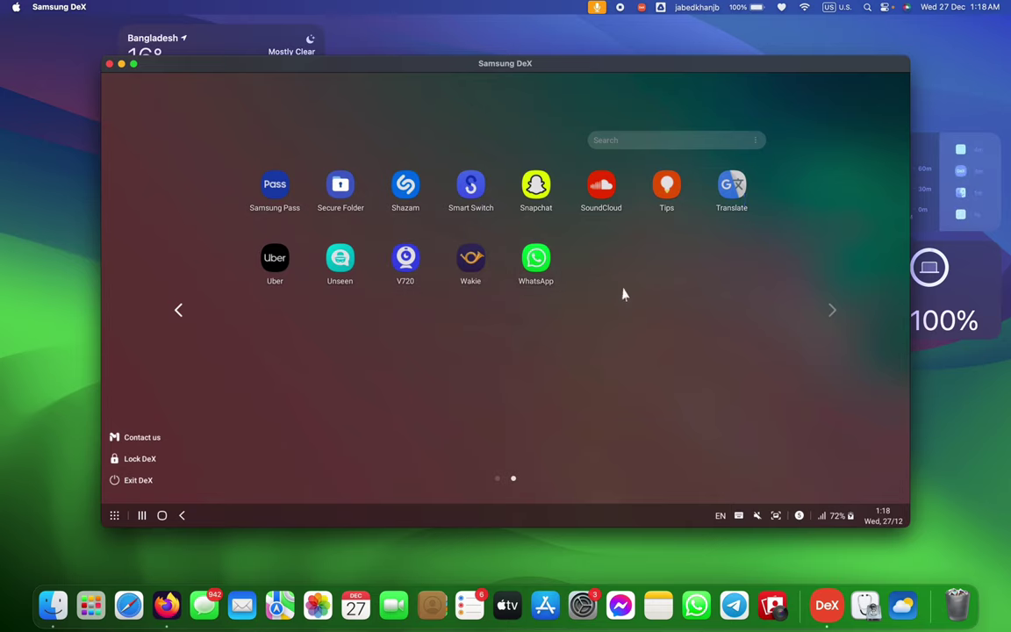
pyautogui.click(178, 311)
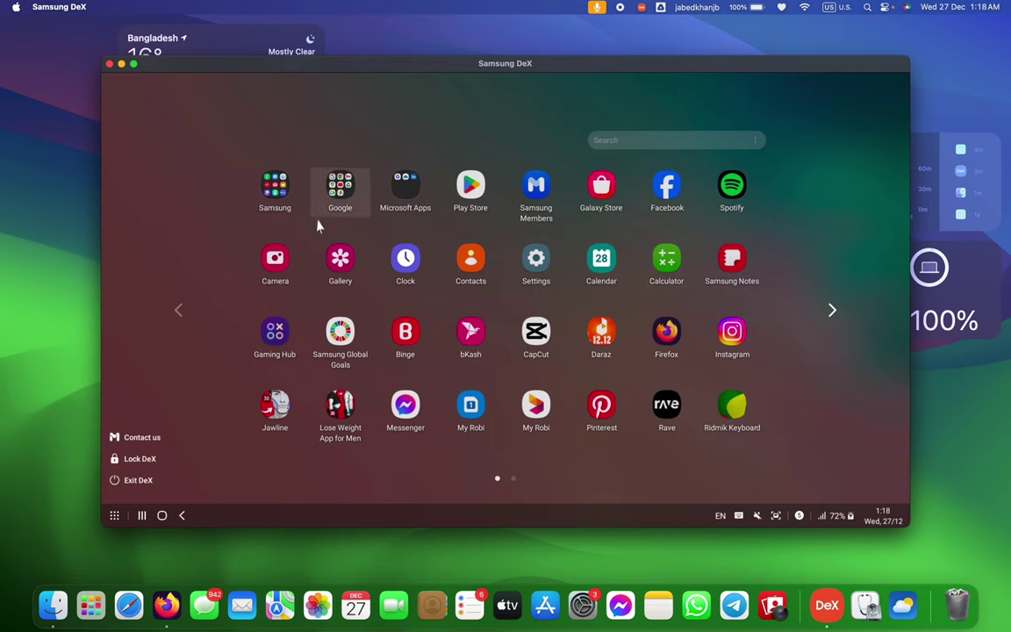
pyautogui.click(273, 335)
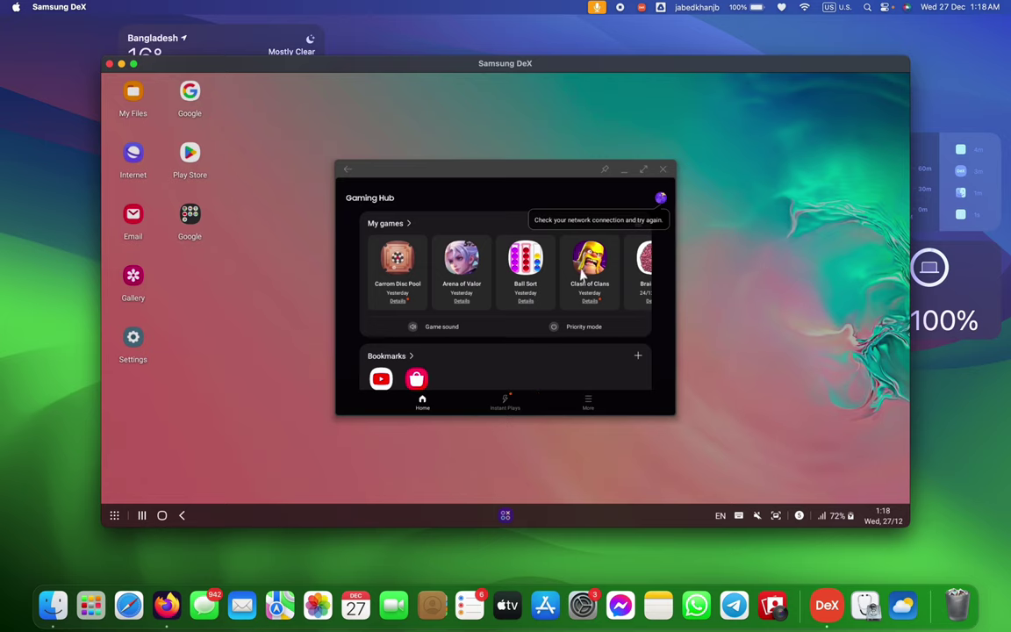
pyautogui.click(396, 268)
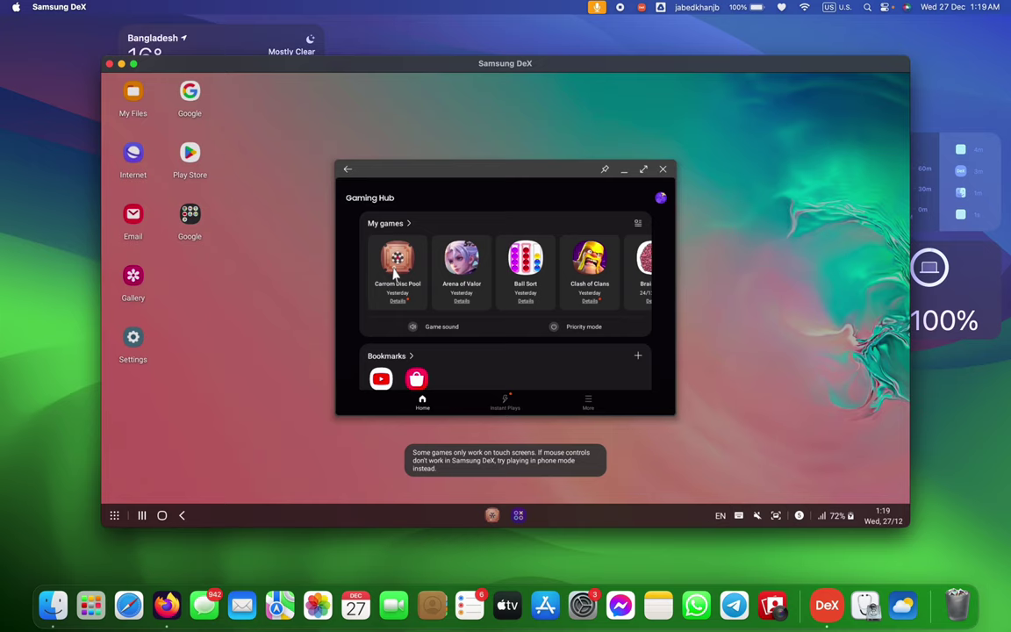
pyautogui.click(493, 517)
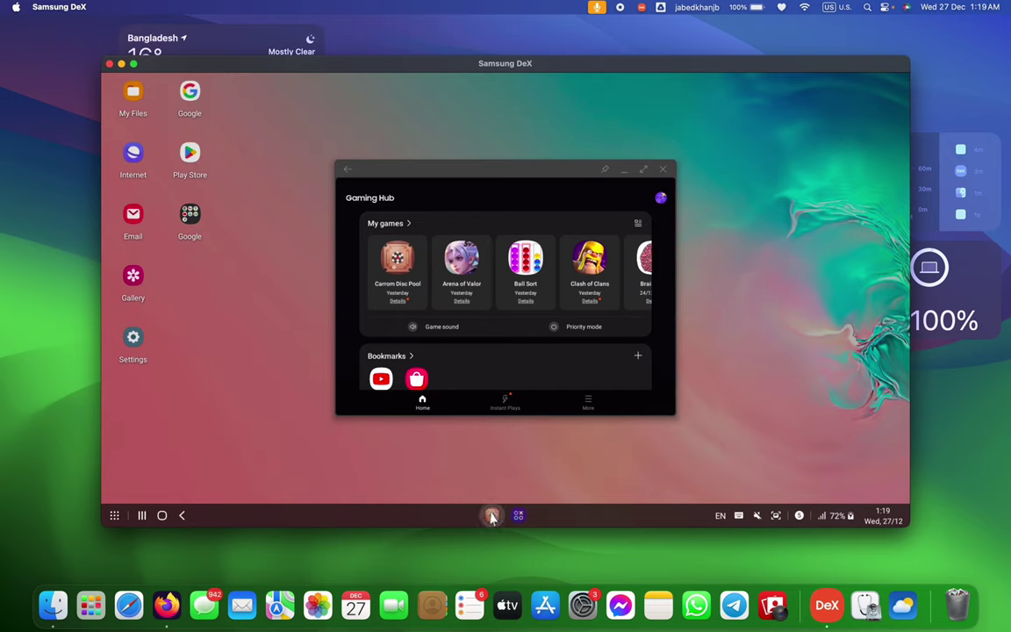
pyautogui.click(493, 515)
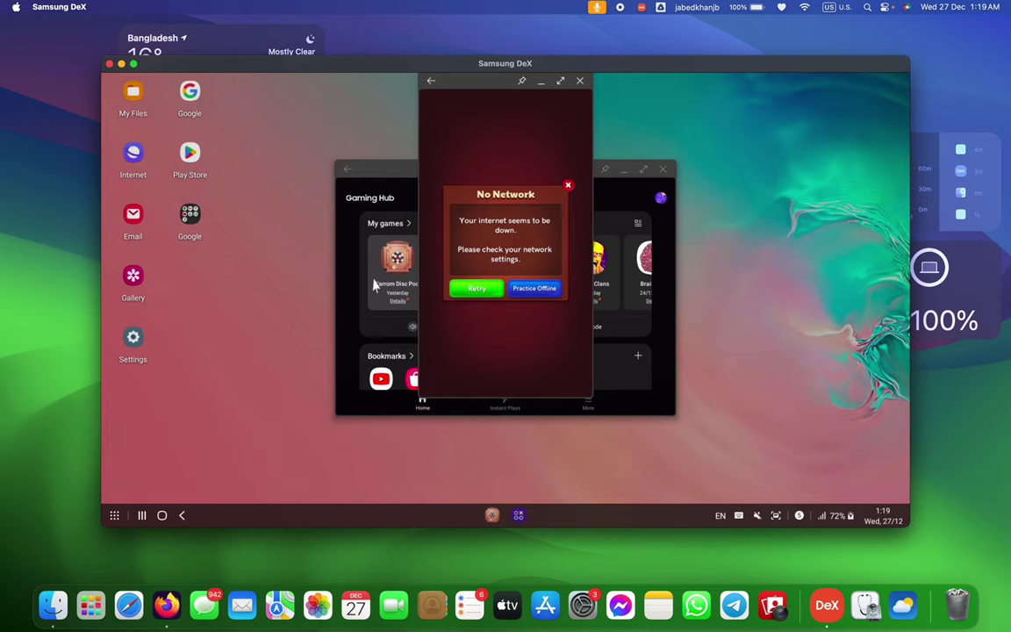
# Step: Start an offline Carrom match, aim the striker toward the coins, and close the game
pyautogui.click(529, 290)
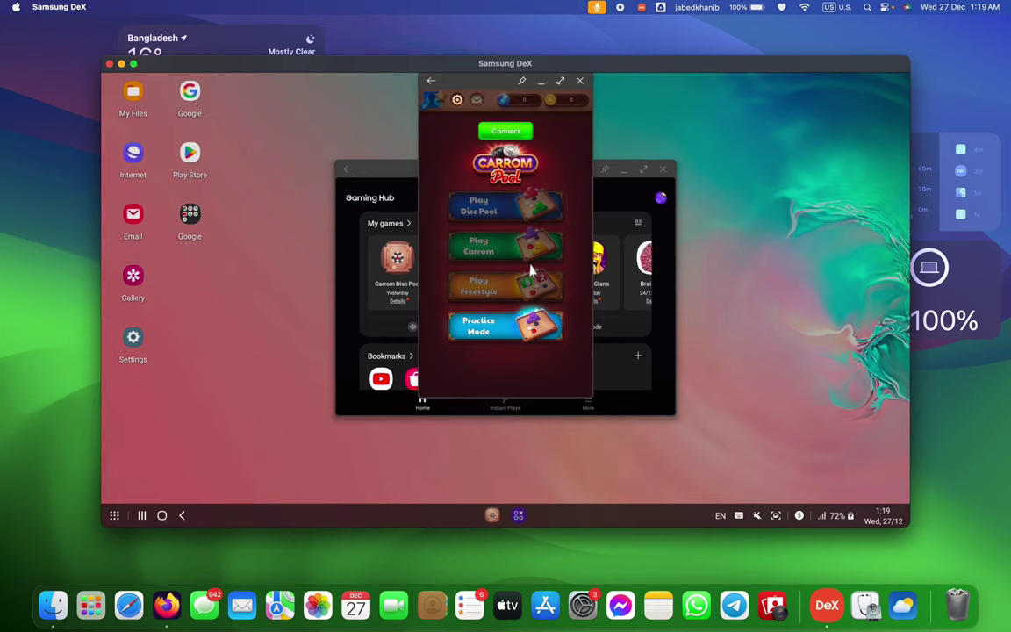
pyautogui.click(527, 277)
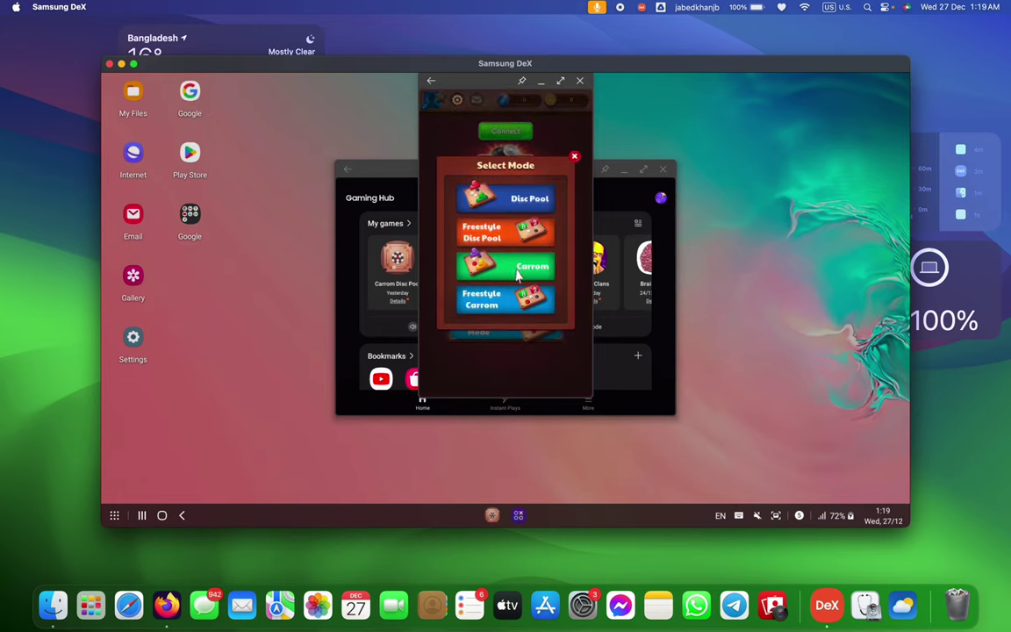
pyautogui.click(518, 274)
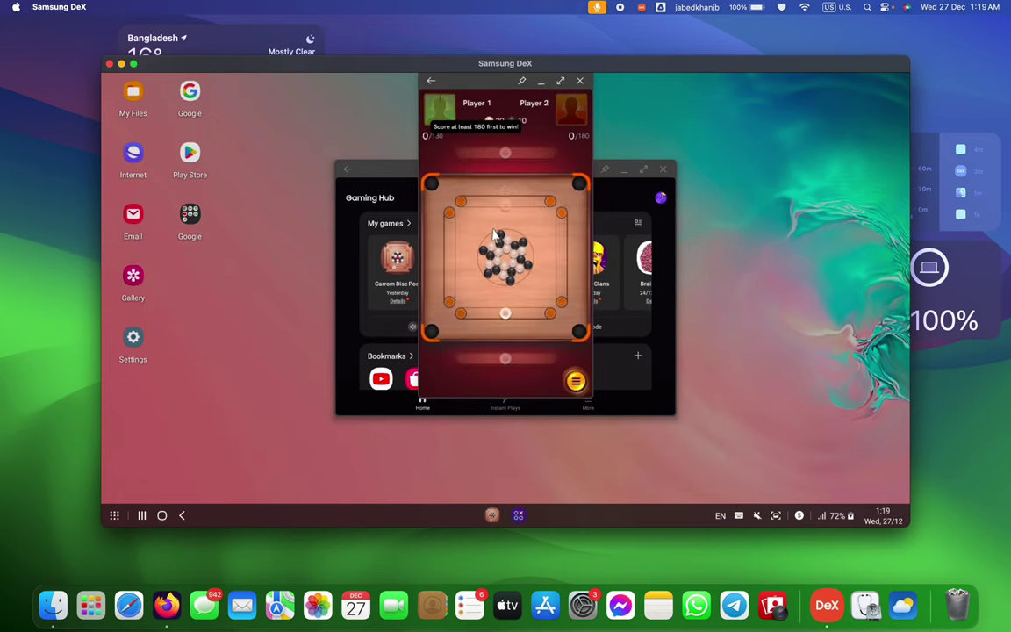
pyautogui.moveTo(505, 321); pyautogui.dragTo(531, 378)
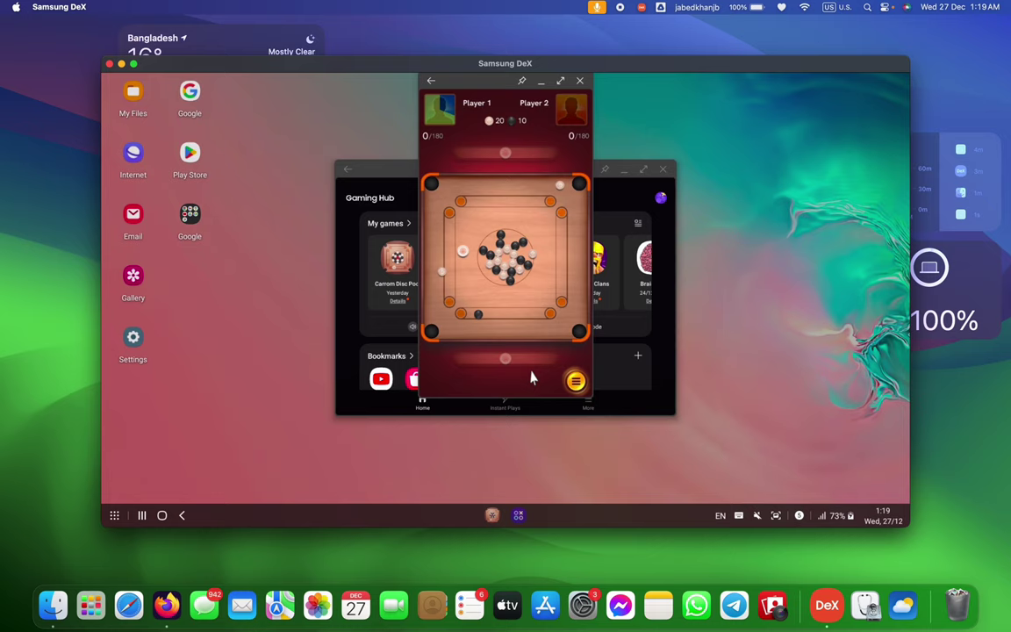
pyautogui.click(579, 81)
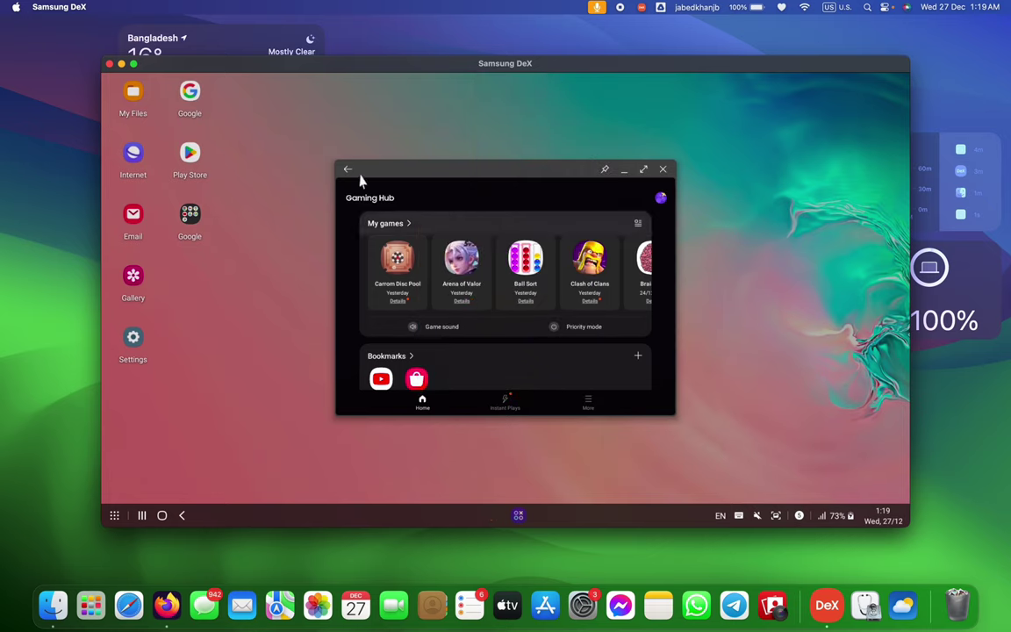
# Step: Close Gaming Hub, launch Instagram from the app list, and scroll its feed
pyautogui.click(348, 168)
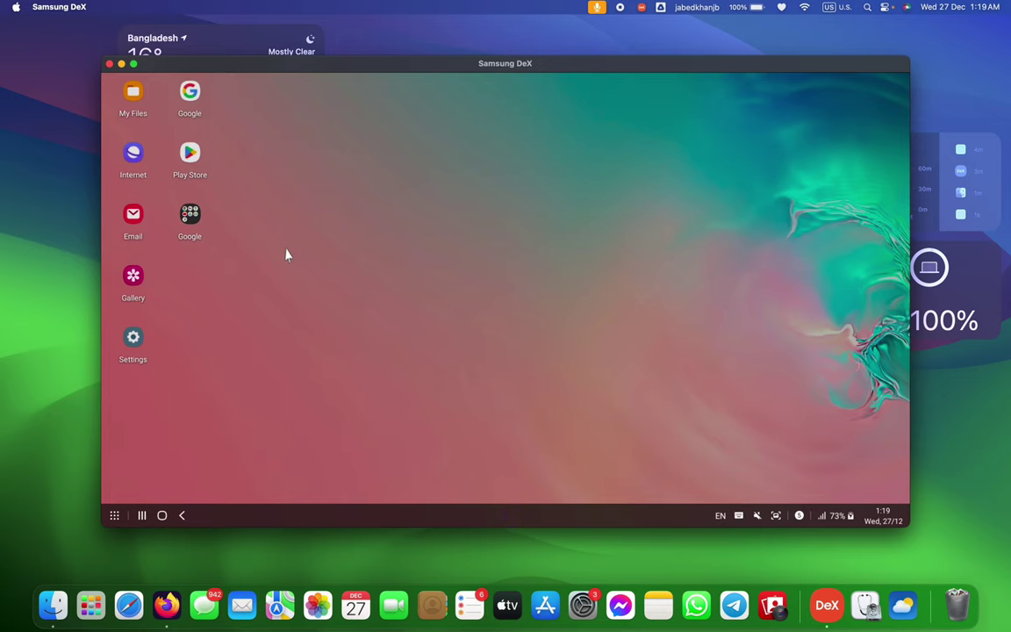
pyautogui.click(114, 515)
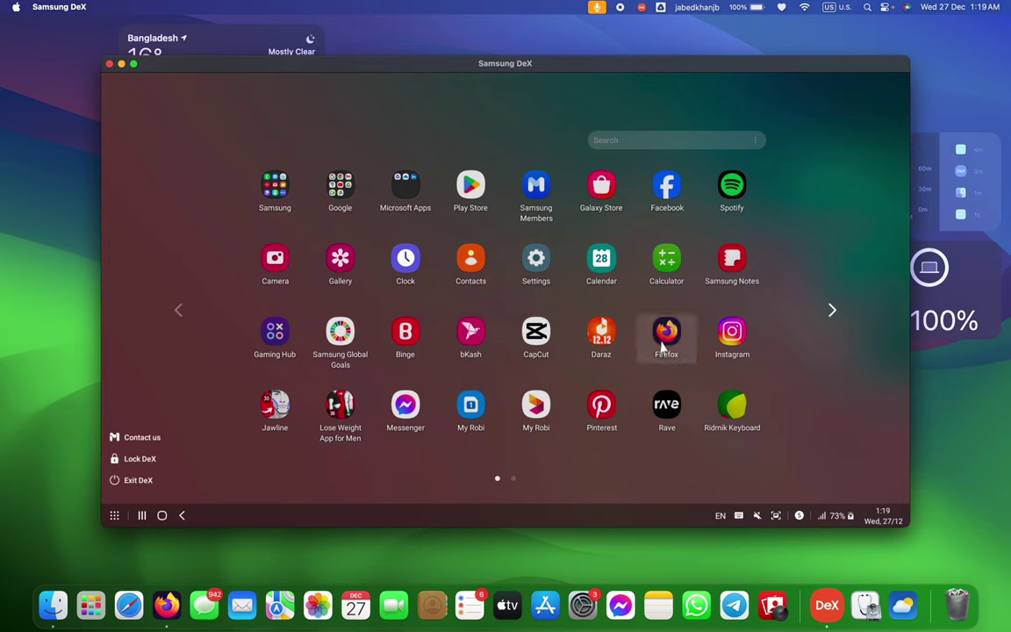
pyautogui.click(730, 345)
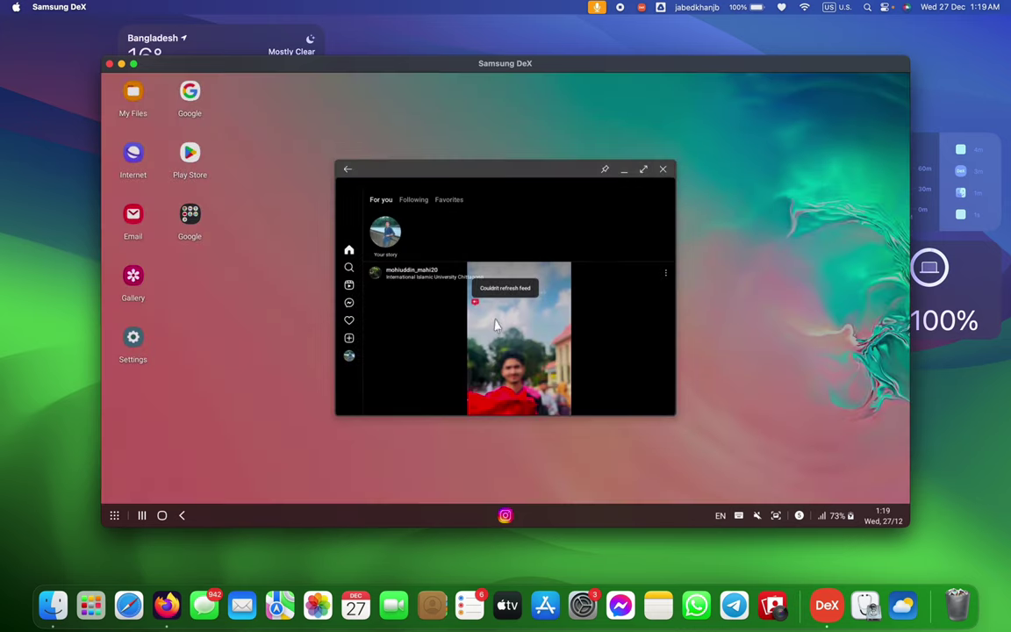
pyautogui.scroll(-5, 476, 340)
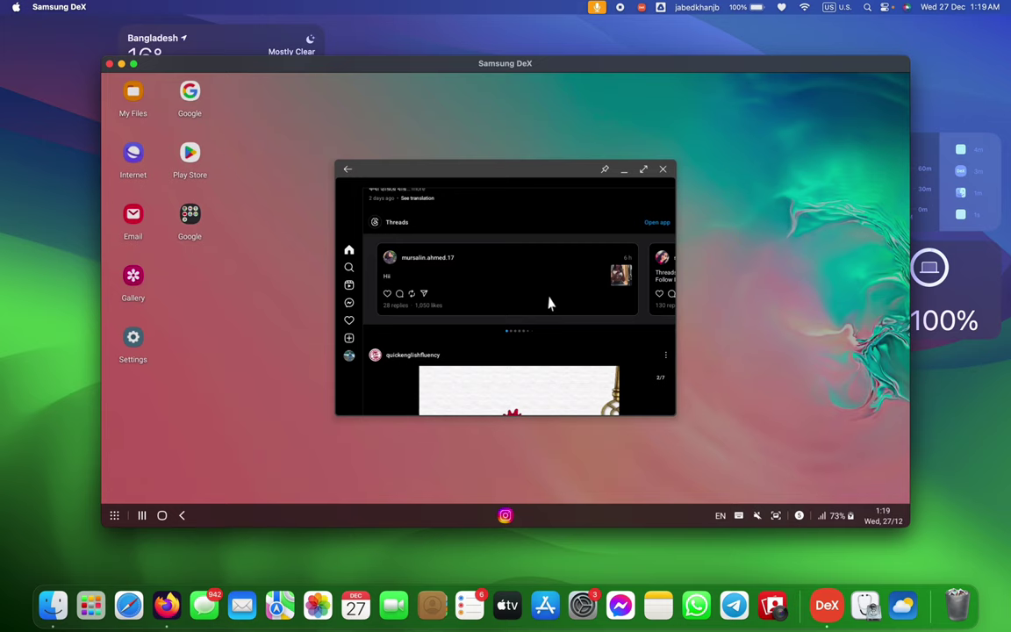
# Step: Turn on Wi-Fi from quick settings and return to the Instagram feed
pyautogui.click(833, 518)
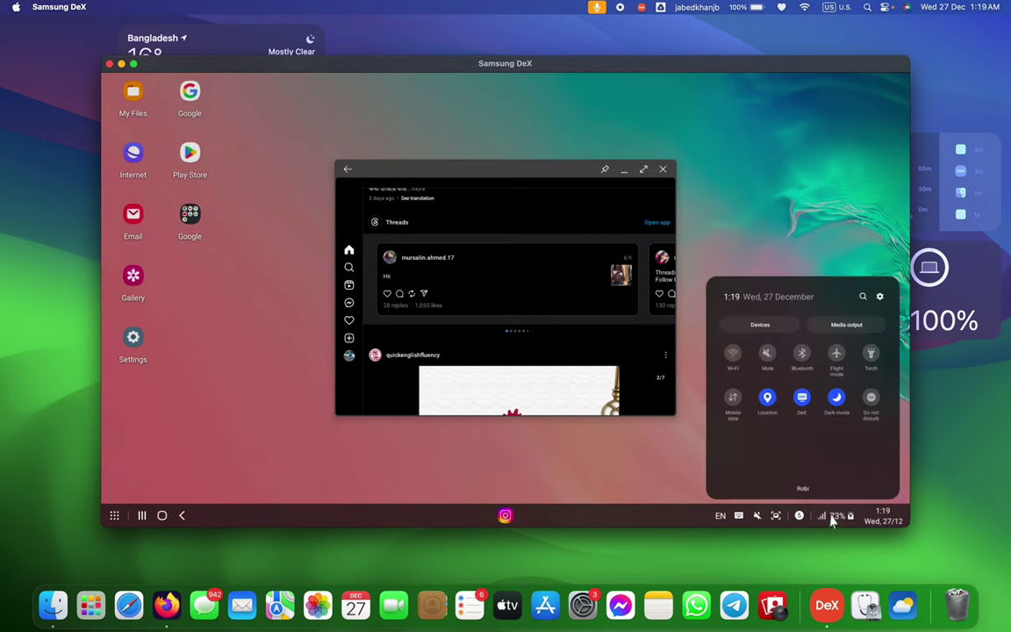
pyautogui.click(733, 355)
pyautogui.press('Escape')
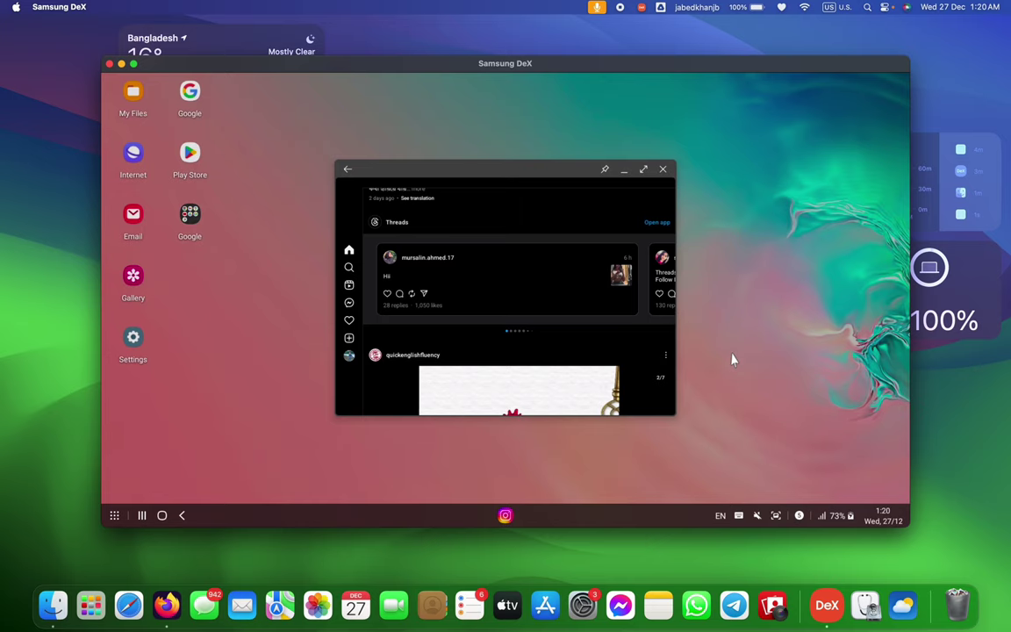
pyautogui.scroll(10, 515, 296)
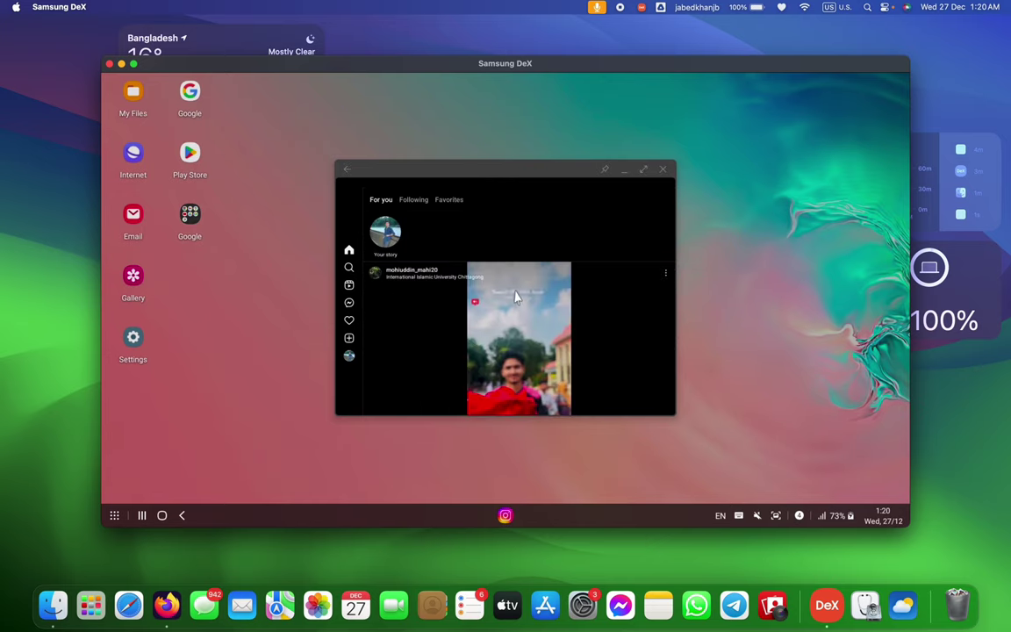
pyautogui.click(349, 252)
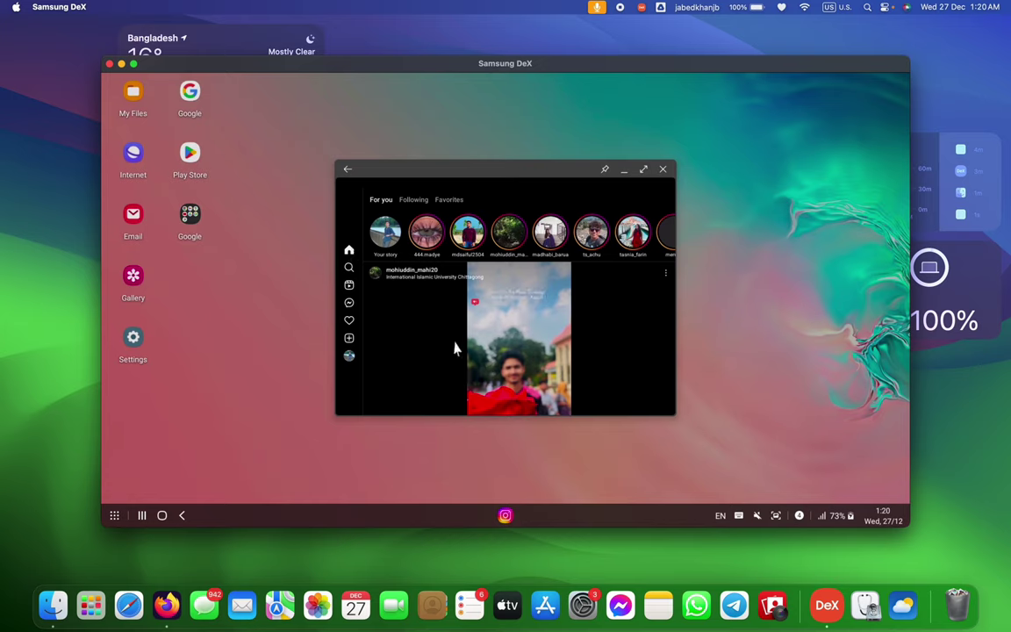
# Step: Close Instagram and launch Firefox from the app list
pyautogui.click(663, 168)
pyautogui.click(114, 516)
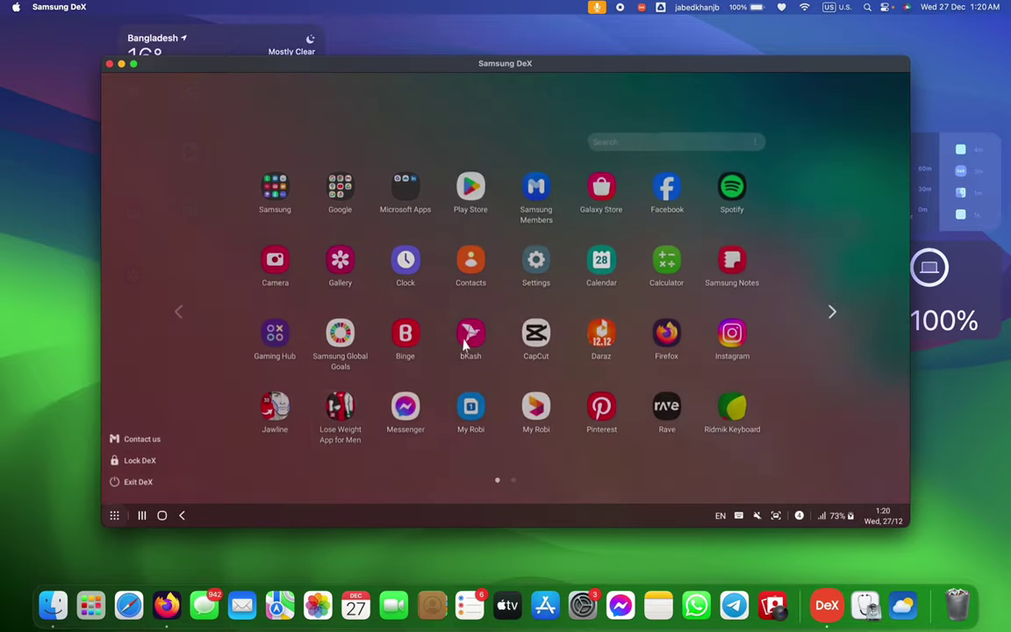
pyautogui.click(665, 345)
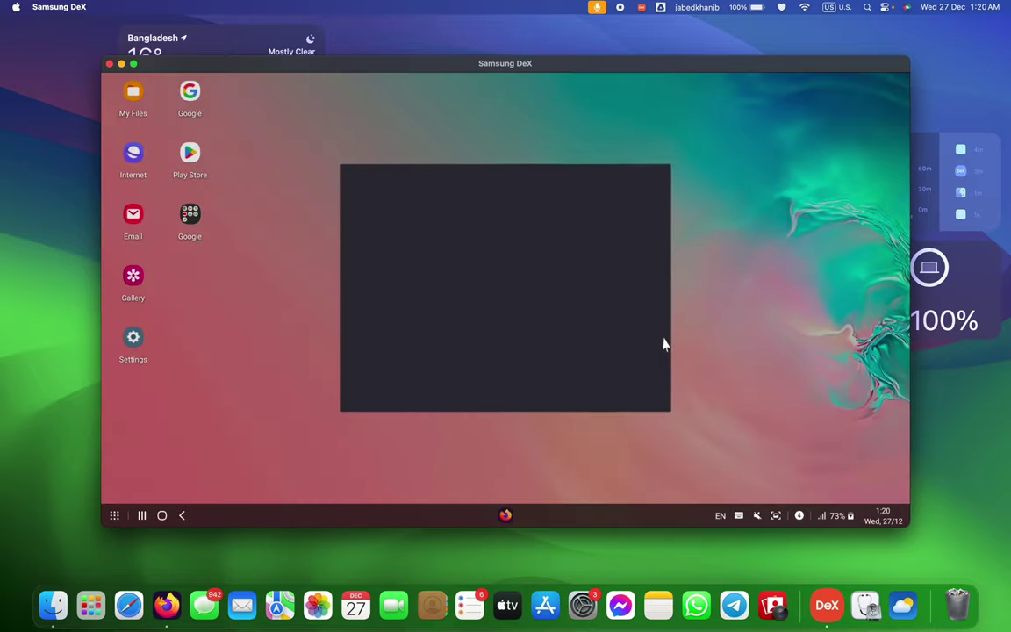
# Step: Bring DeX to the front, search Firefox for 'samsung dex for mac', then open quick settings
pyautogui.click(165, 605)
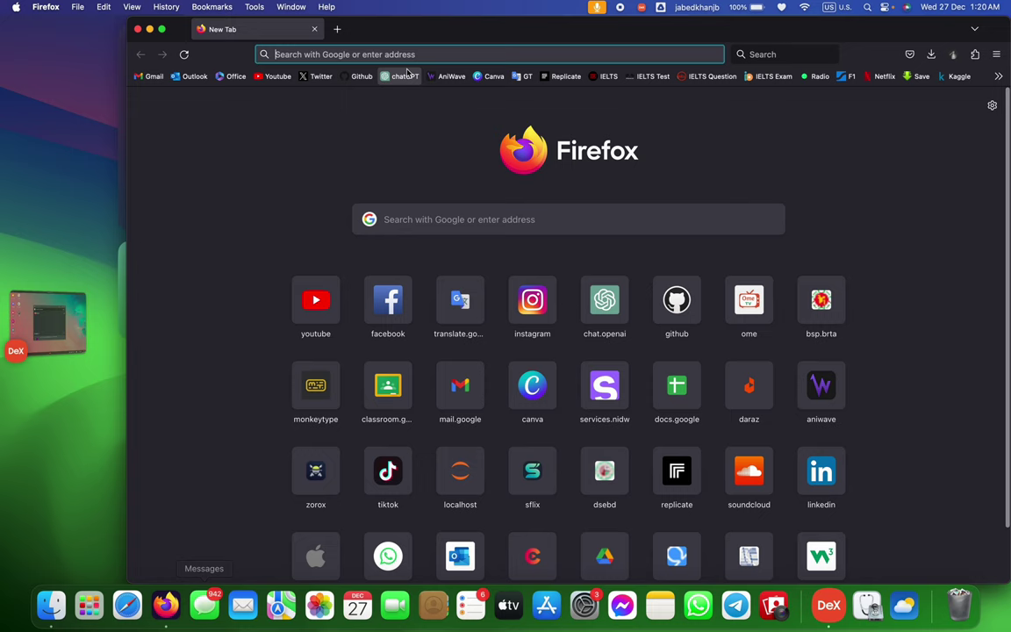
pyautogui.click(55, 312)
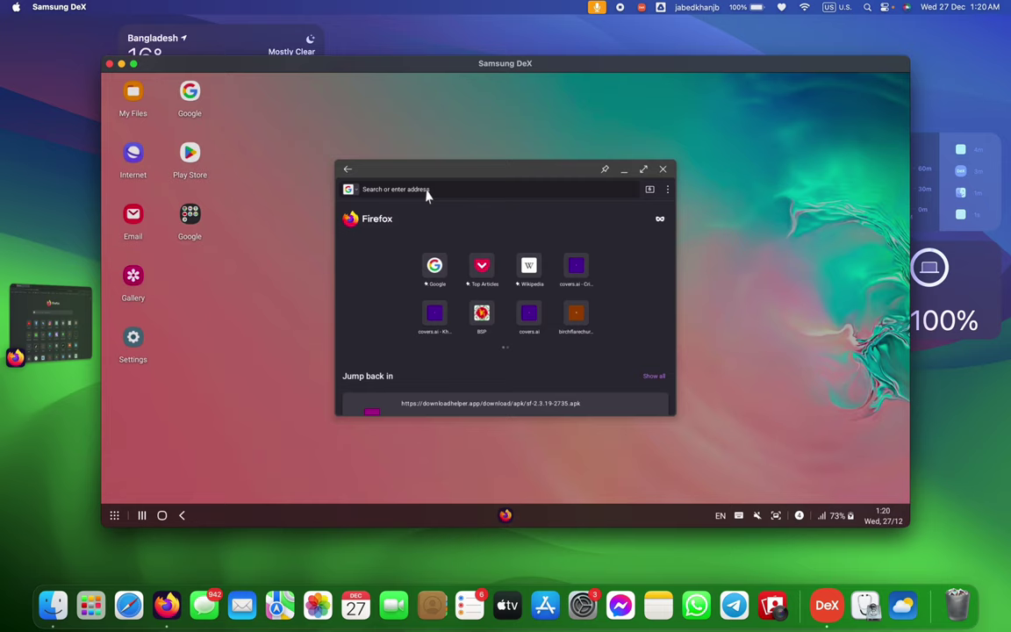
pyautogui.click(427, 191)
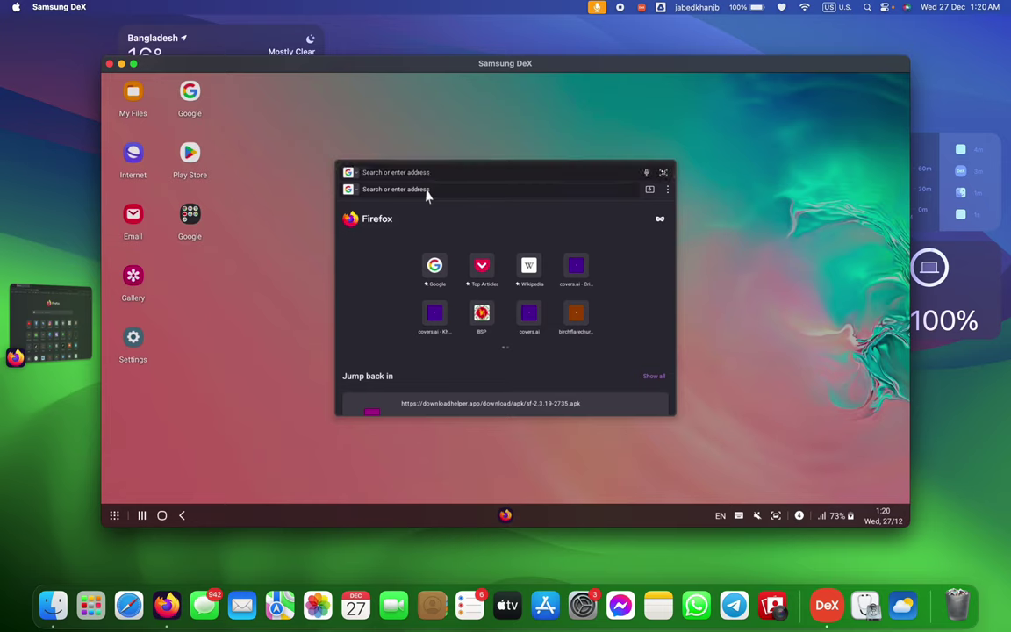
pyautogui.write('samsun')
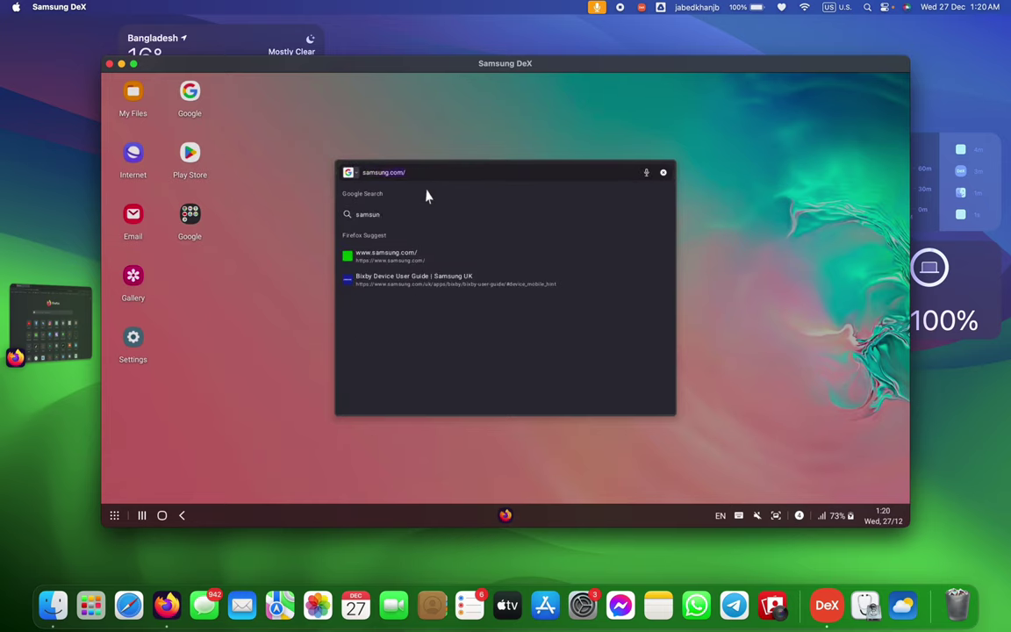
pyautogui.write('g dex')
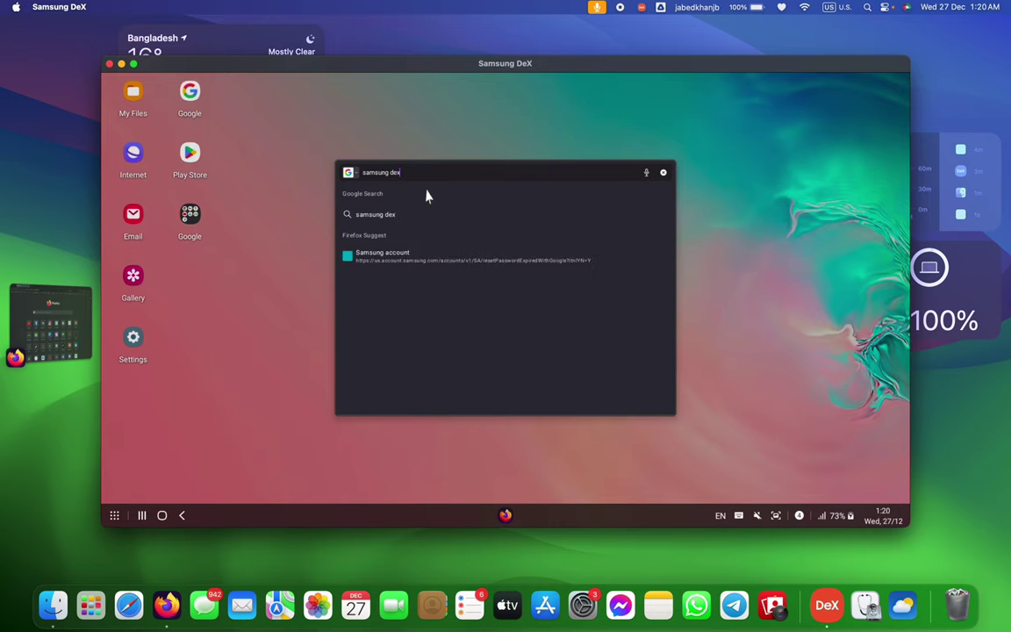
pyautogui.write(' for mac')
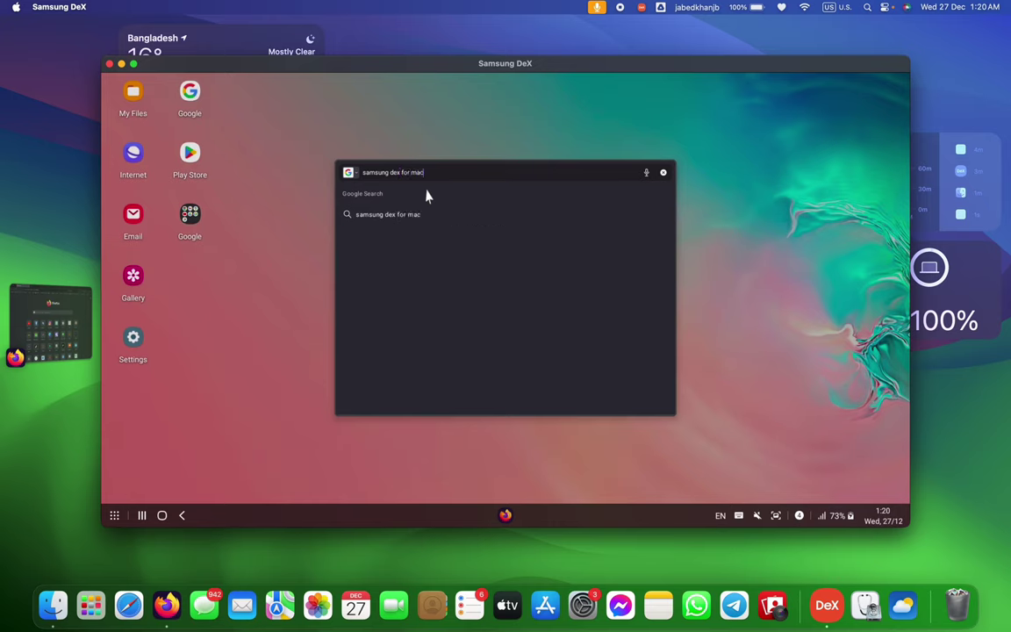
pyautogui.press('Return')
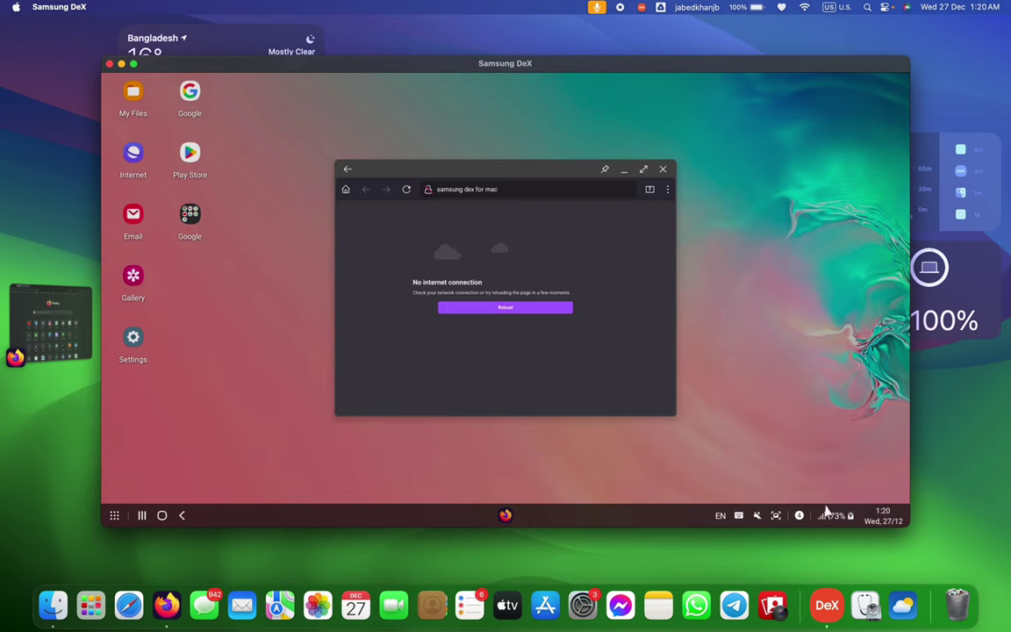
pyautogui.click(825, 509)
pyautogui.click(832, 515)
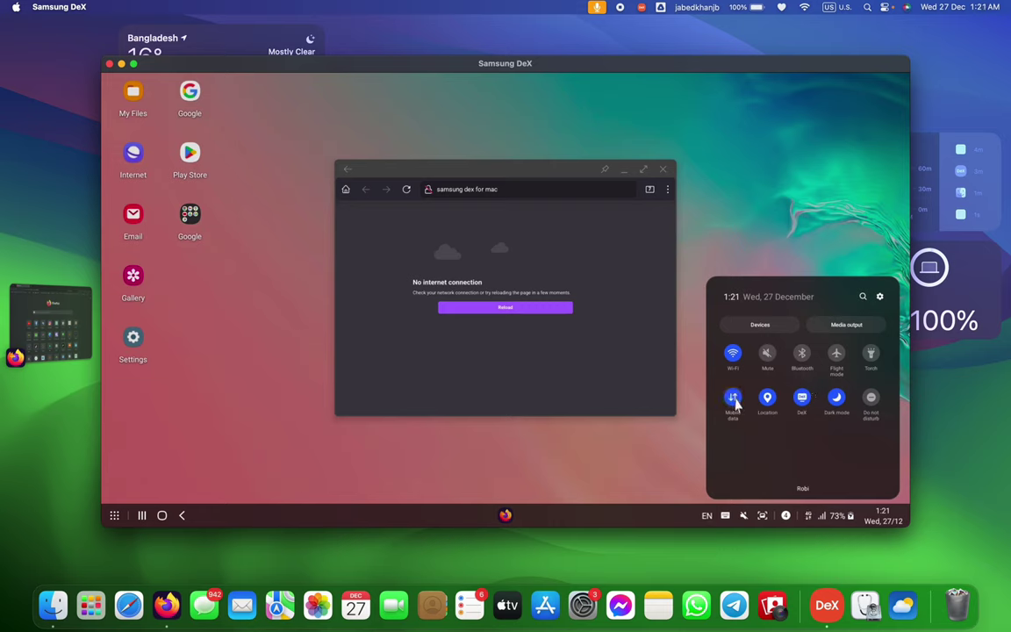
# Step: Reload the search, open the 'Samsung Dex Mac' result, dismiss the installer download, and close Firefox
pyautogui.click(520, 308)
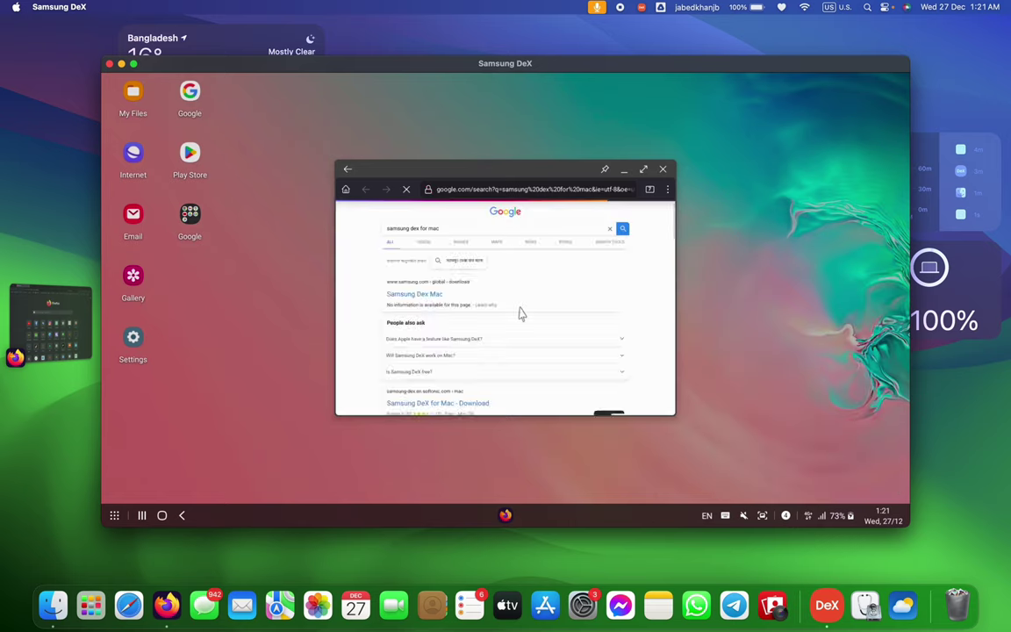
pyautogui.click(434, 295)
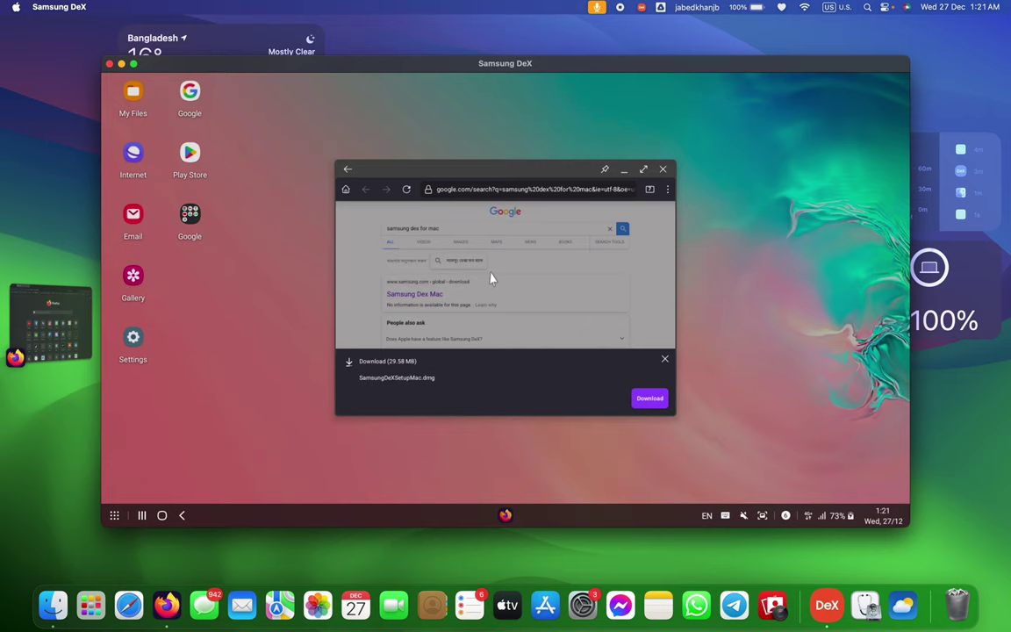
pyautogui.click(664, 359)
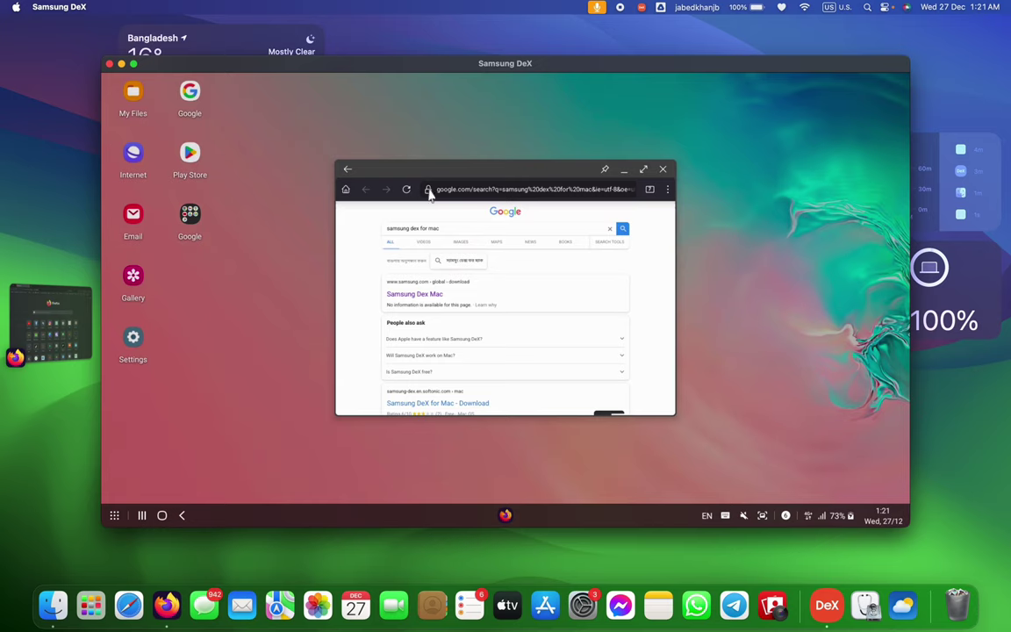
pyautogui.click(663, 169)
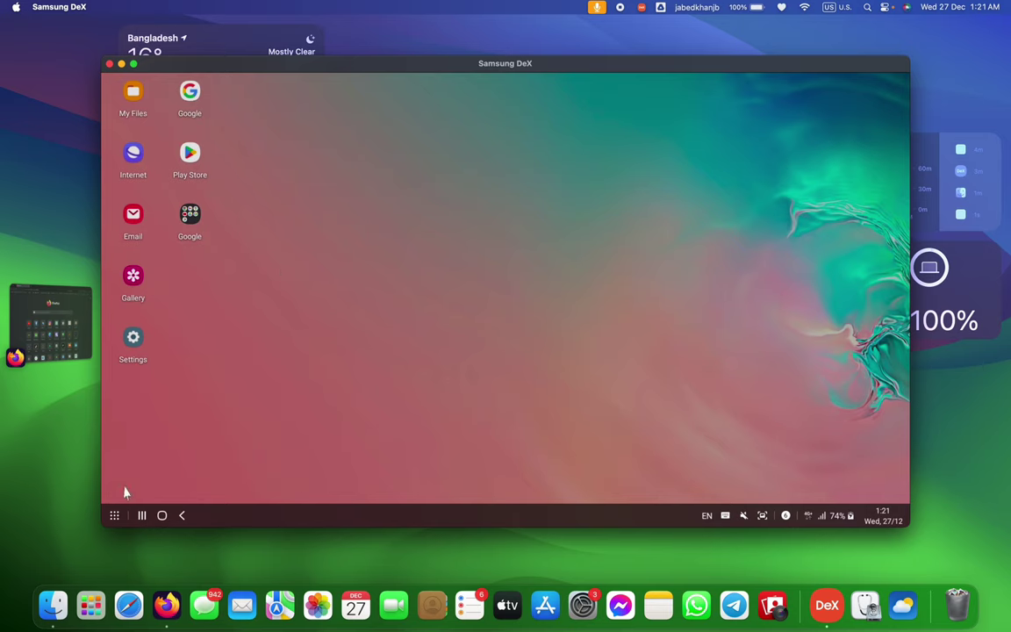
pyautogui.click(114, 515)
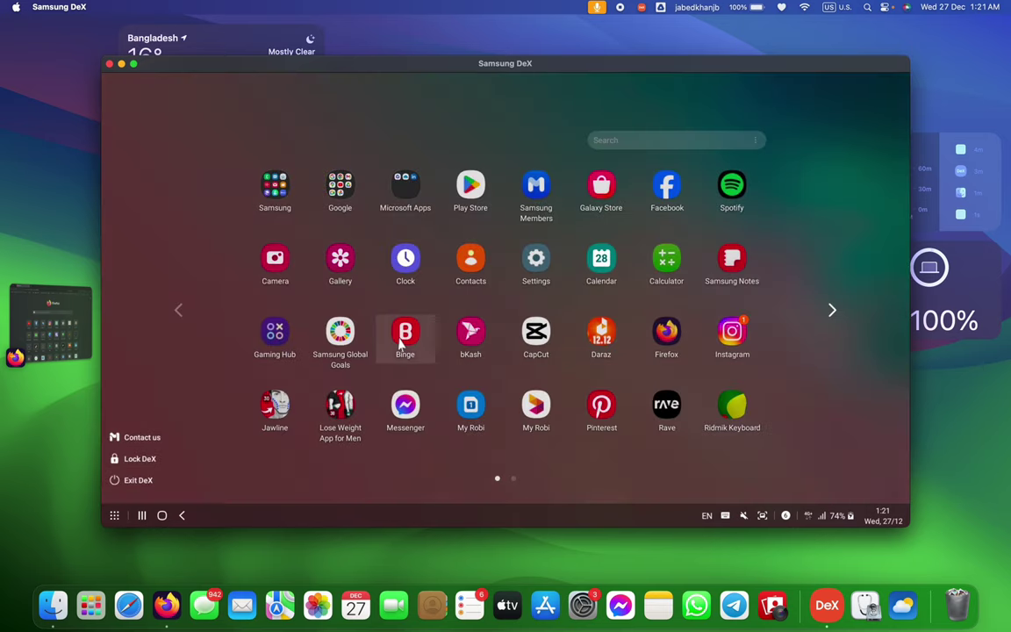
pyautogui.click(130, 467)
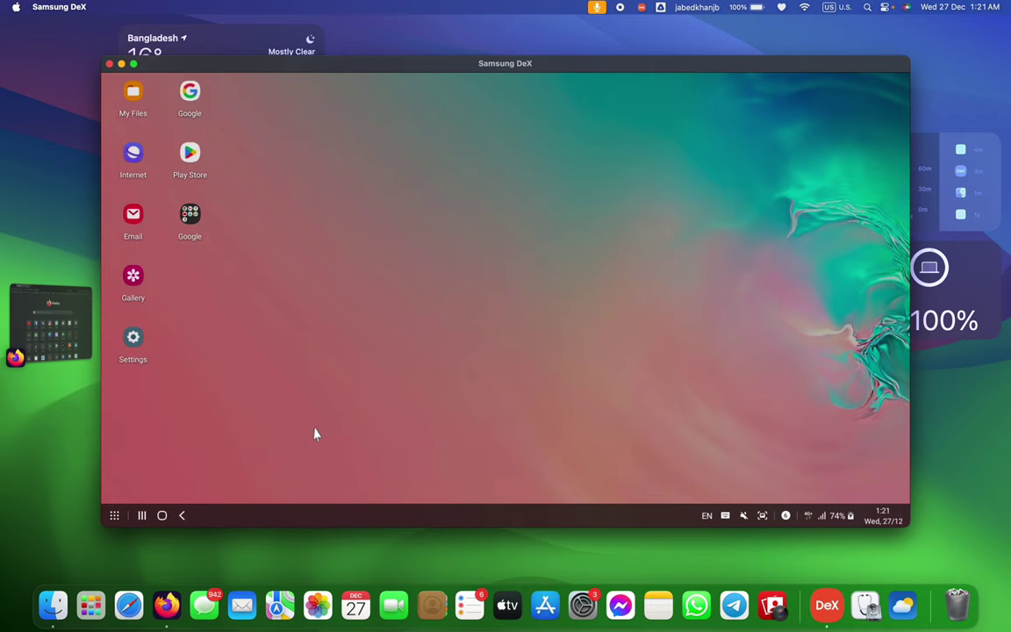
pyautogui.click(115, 516)
pyautogui.click(131, 458)
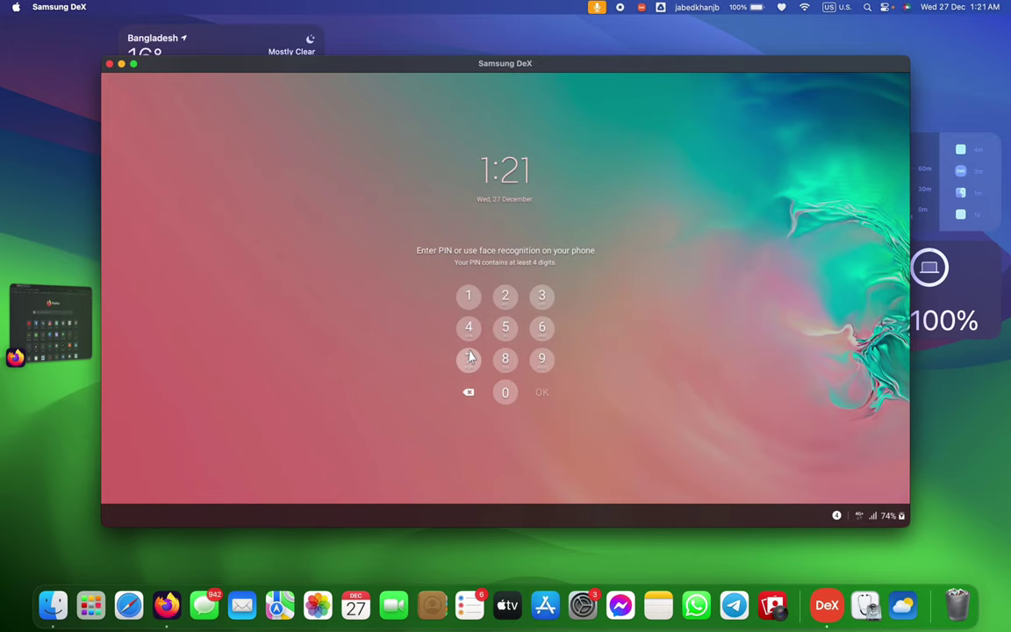
pyautogui.click(469, 358)
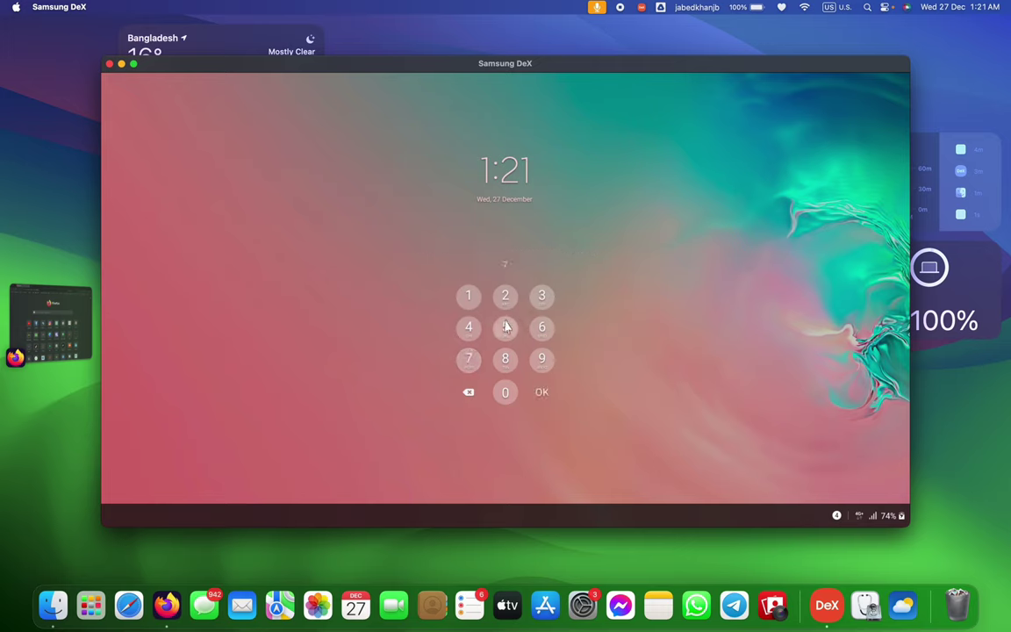
pyautogui.click(505, 327)
pyautogui.click(539, 360)
pyautogui.click(505, 330)
pyautogui.click(505, 356)
pyautogui.click(506, 326)
pyautogui.click(541, 394)
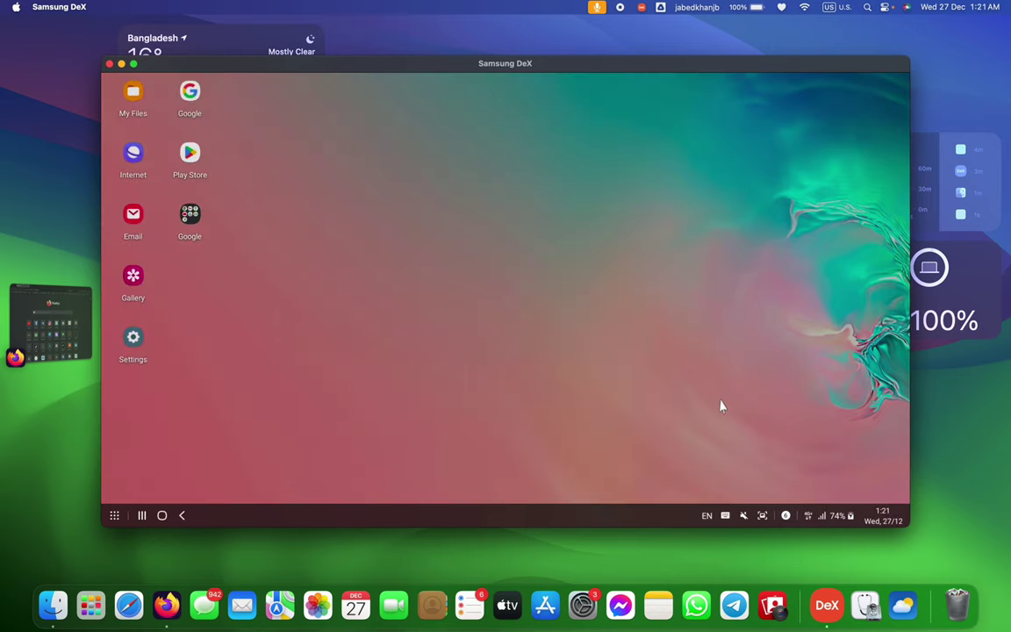
pyautogui.click(830, 520)
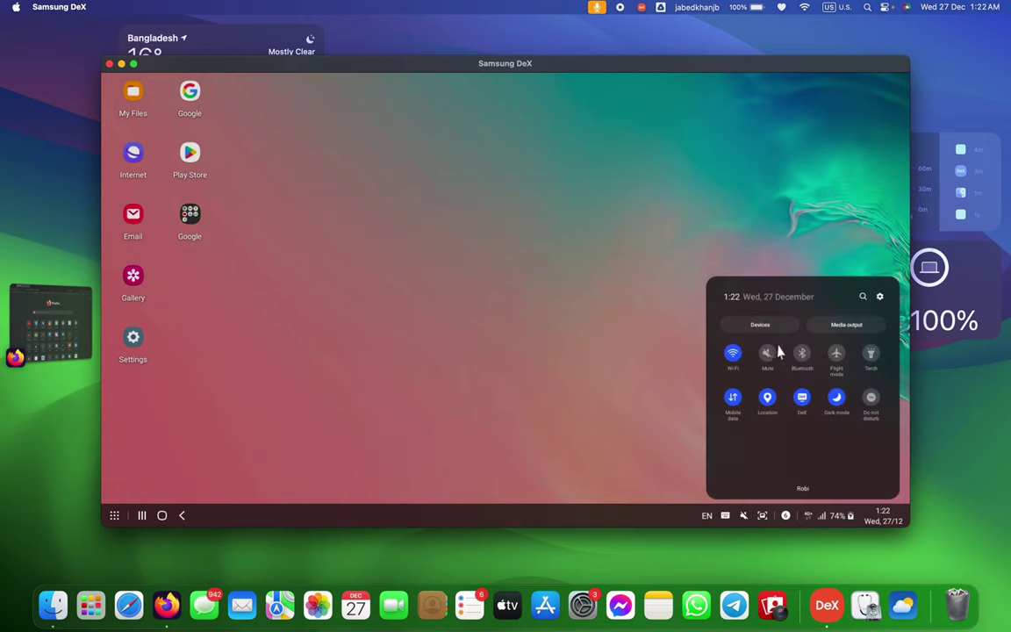
pyautogui.click(734, 354)
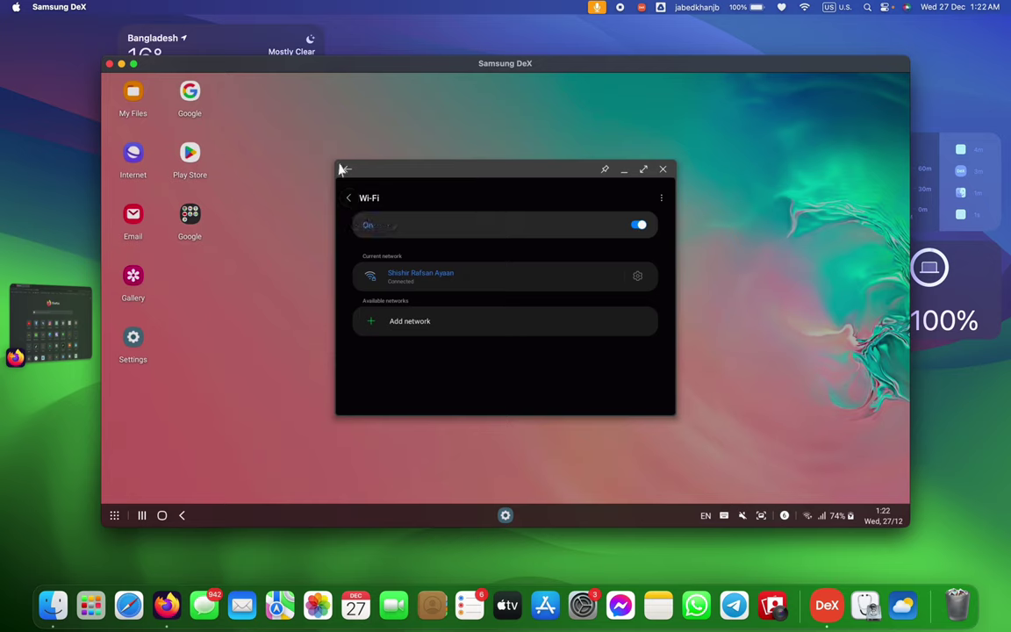
pyautogui.click(346, 168)
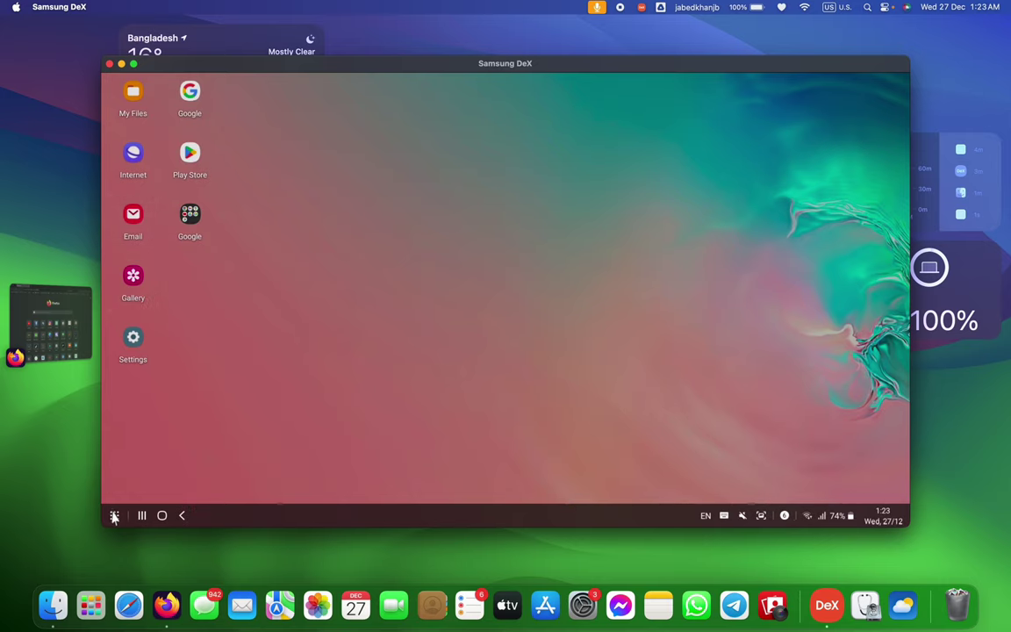
# Step: Toggle the DeX app list, then switch the DeX window to full screen on the Mac
pyautogui.click(114, 517)
pyautogui.click(556, 329)
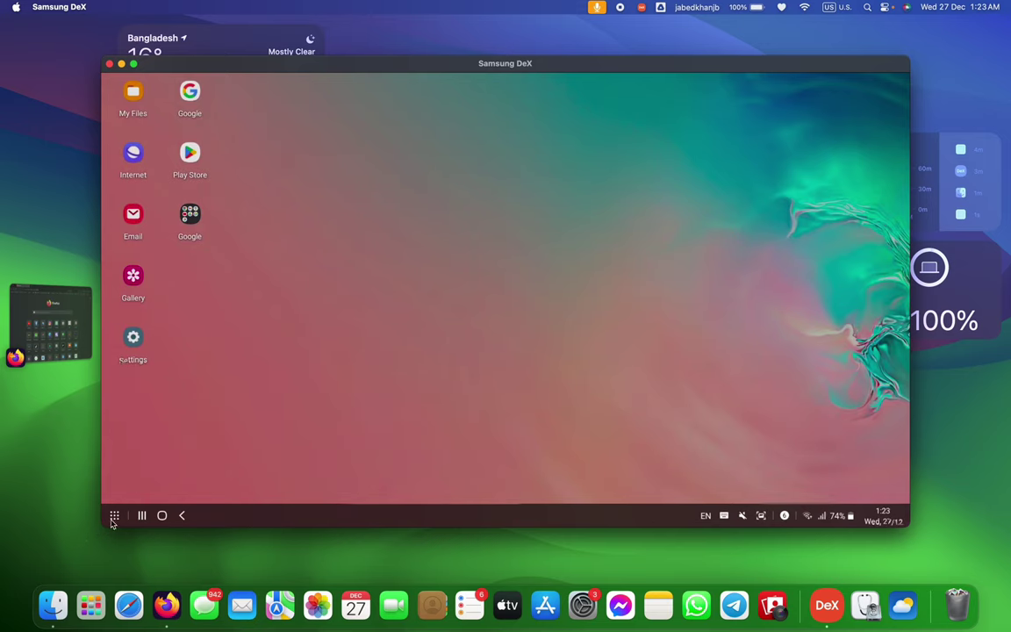
pyautogui.click(114, 516)
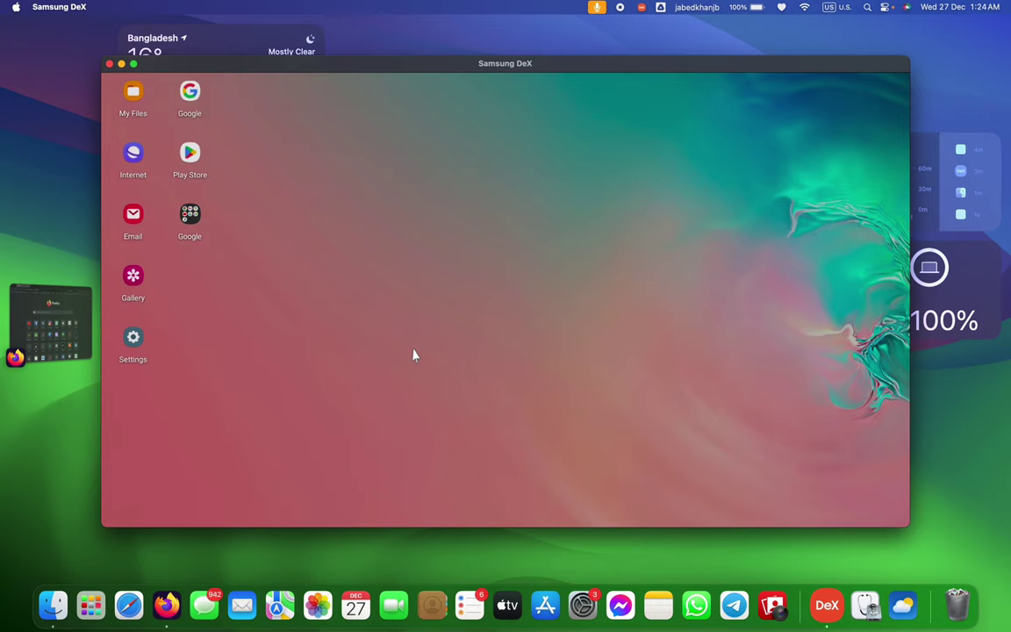
pyautogui.click(134, 63)
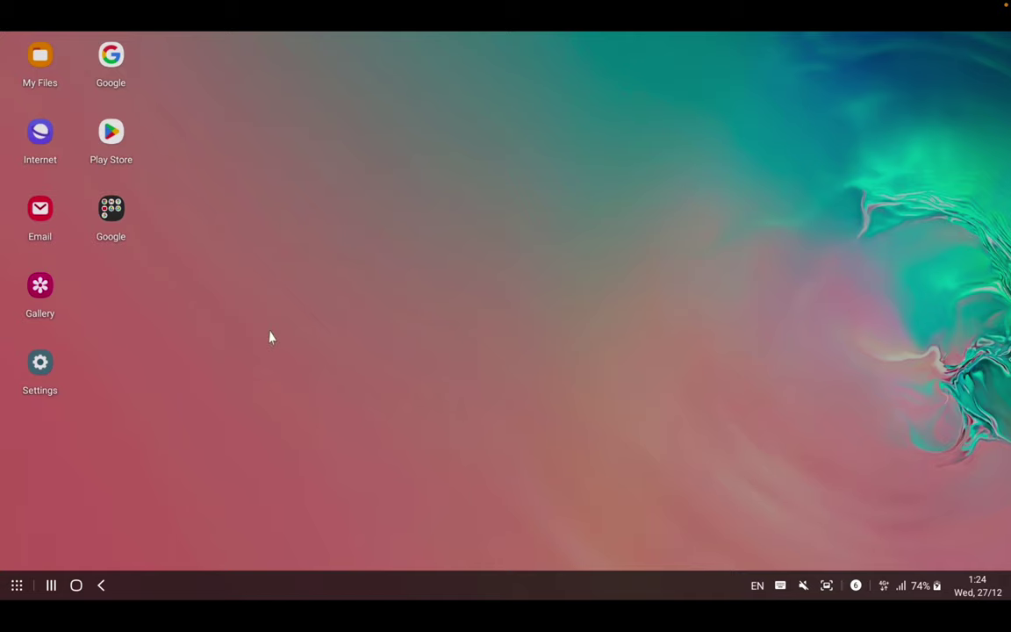
pyautogui.click(16, 583)
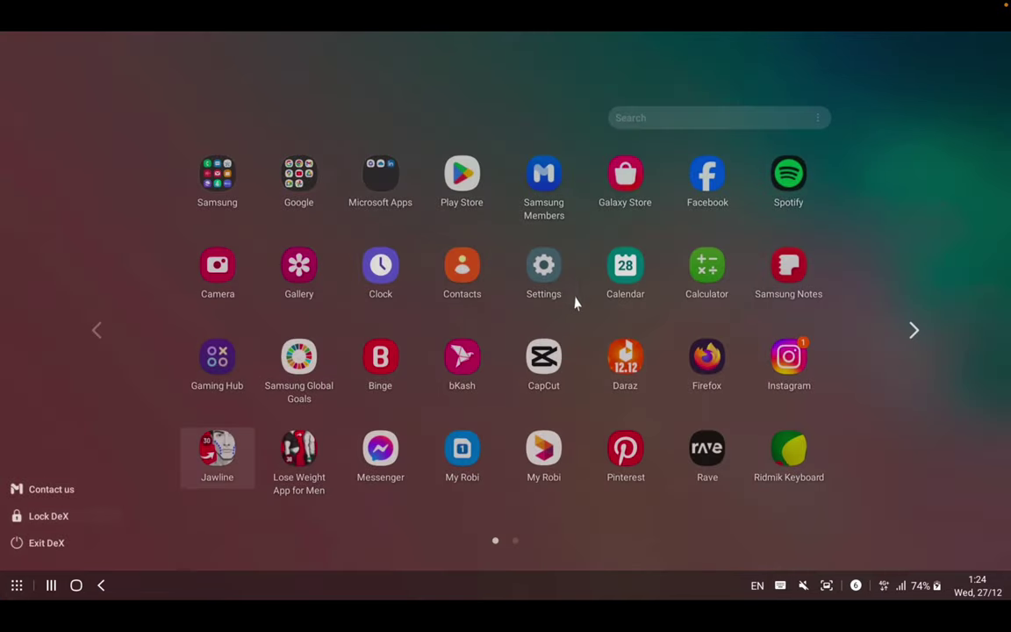
pyautogui.click(709, 174)
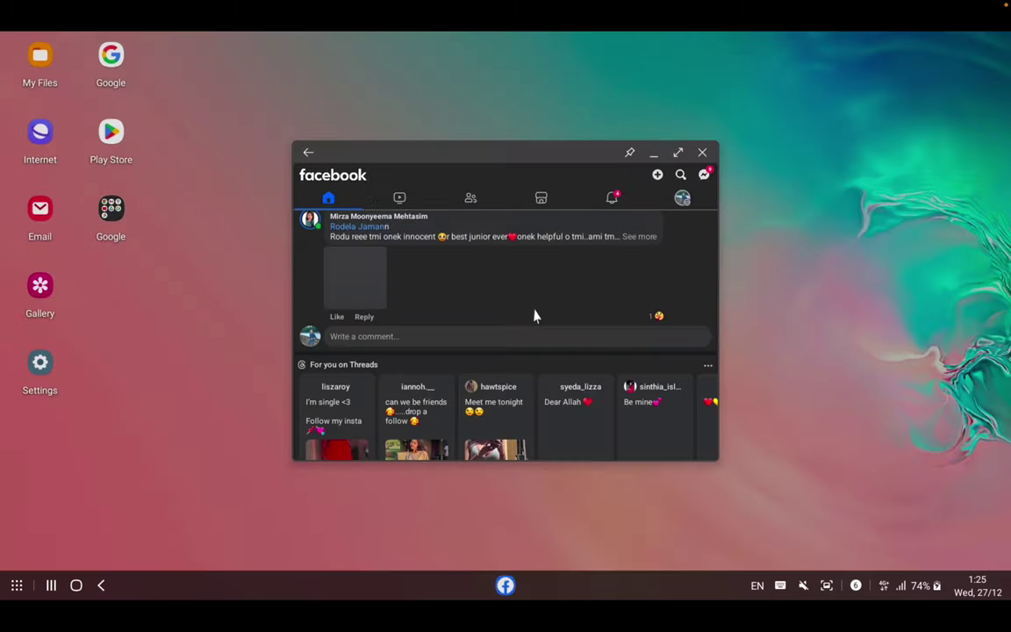
pyautogui.scroll(-2, 536, 316)
pyautogui.scroll(-3, 538, 316)
pyautogui.click(681, 155)
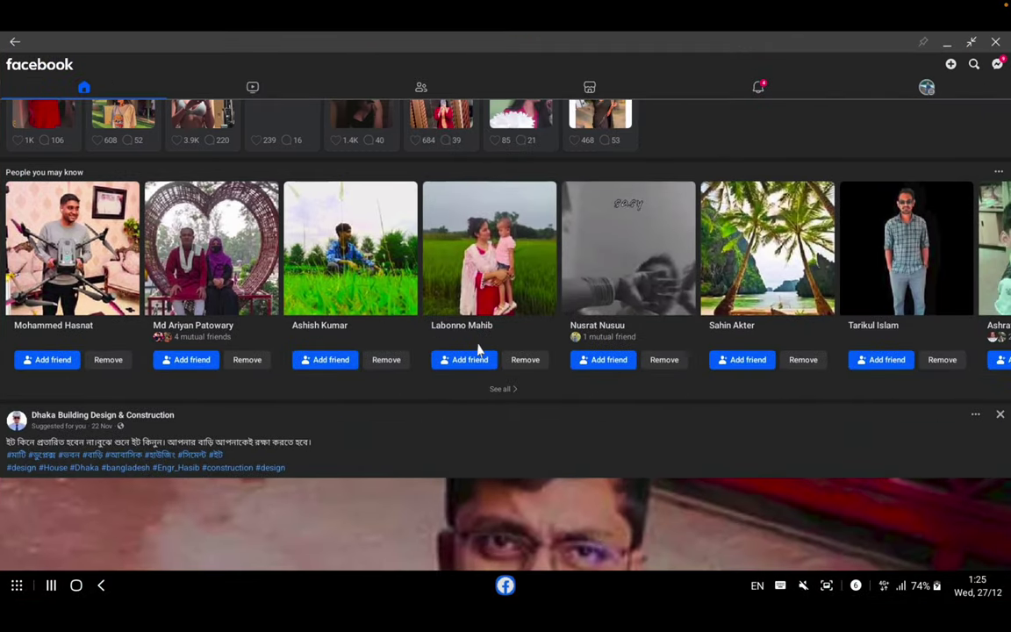
pyautogui.scroll(-5, 479, 350)
pyautogui.scroll(-5, 478, 349)
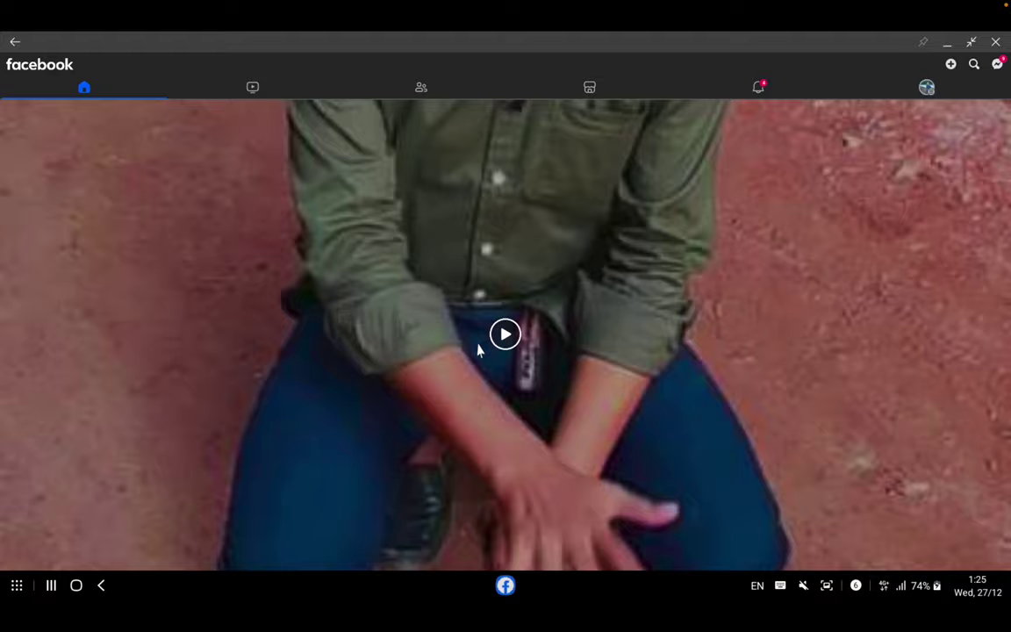
pyautogui.scroll(-5, 478, 349)
pyautogui.scroll(-5, 478, 349)
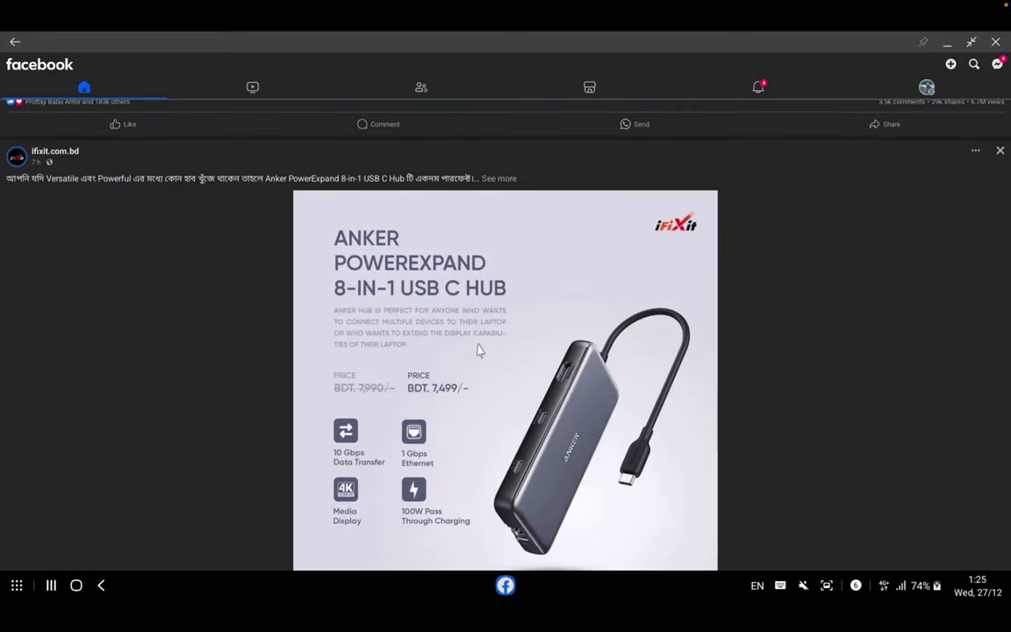
pyautogui.scroll(-5, 478, 349)
pyautogui.scroll(-5, 478, 350)
pyautogui.scroll(-5, 478, 349)
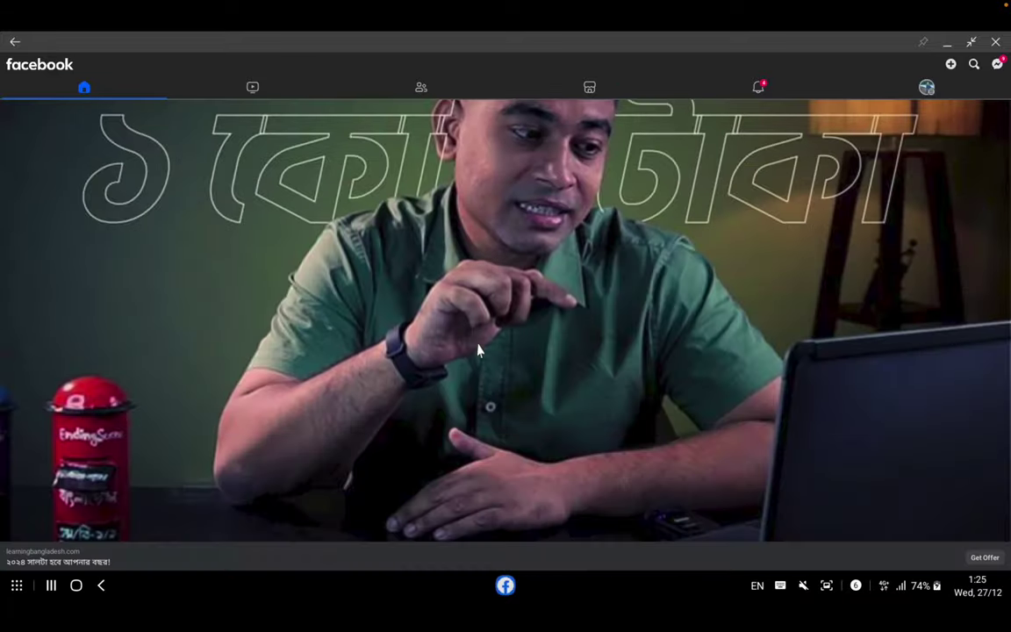
pyautogui.scroll(-2, 478, 350)
pyautogui.scroll(-3, 478, 349)
pyautogui.scroll(-4, 479, 349)
pyautogui.scroll(-2, 479, 349)
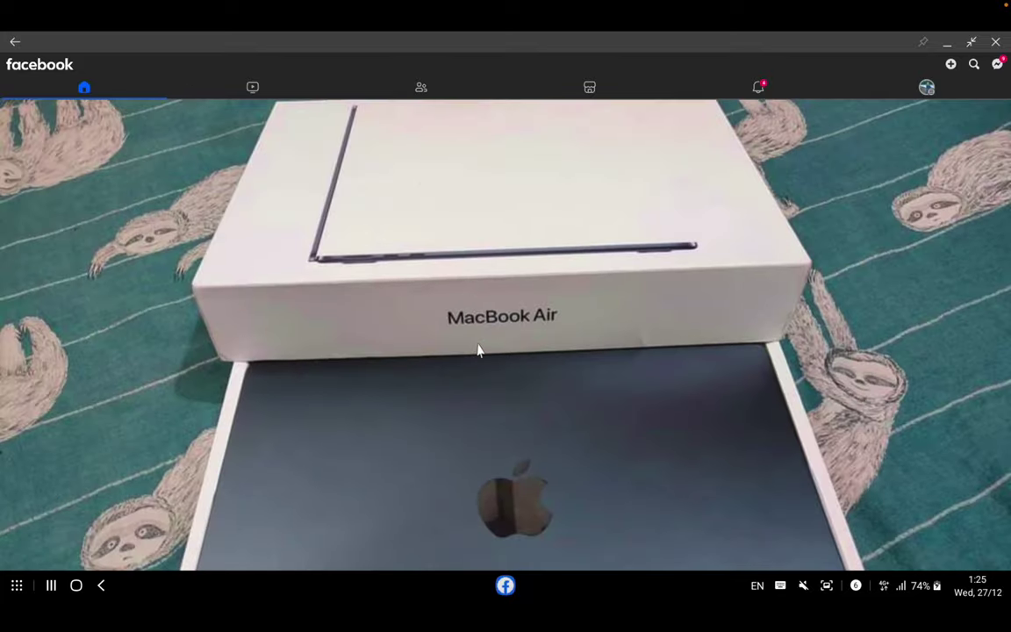
pyautogui.scroll(-5, 478, 349)
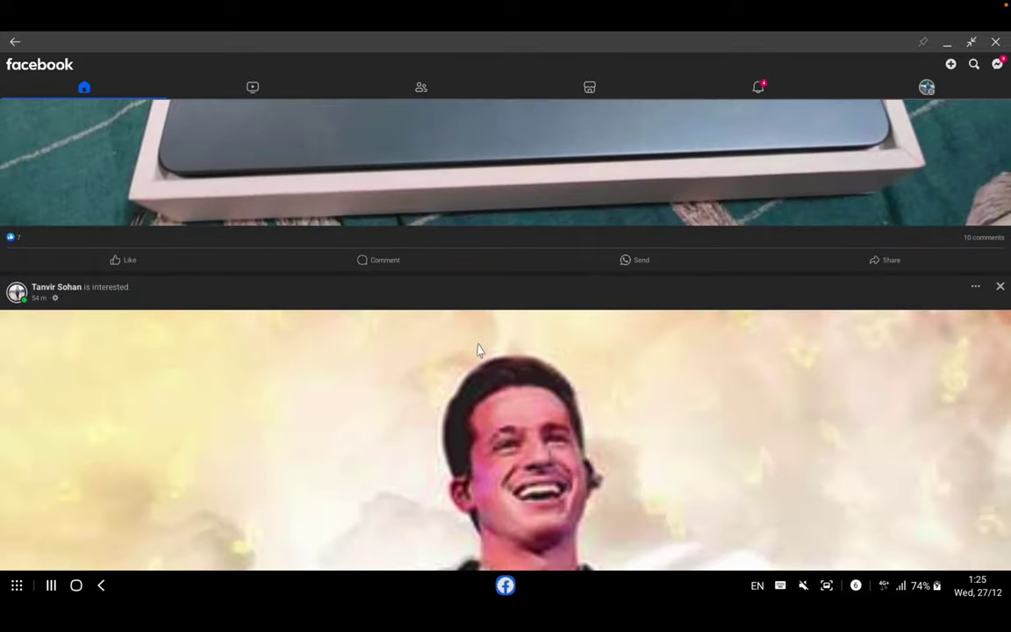
pyautogui.scroll(-3, 478, 349)
pyautogui.scroll(-4, 478, 349)
pyautogui.scroll(-3, 478, 350)
pyautogui.scroll(-2, 479, 349)
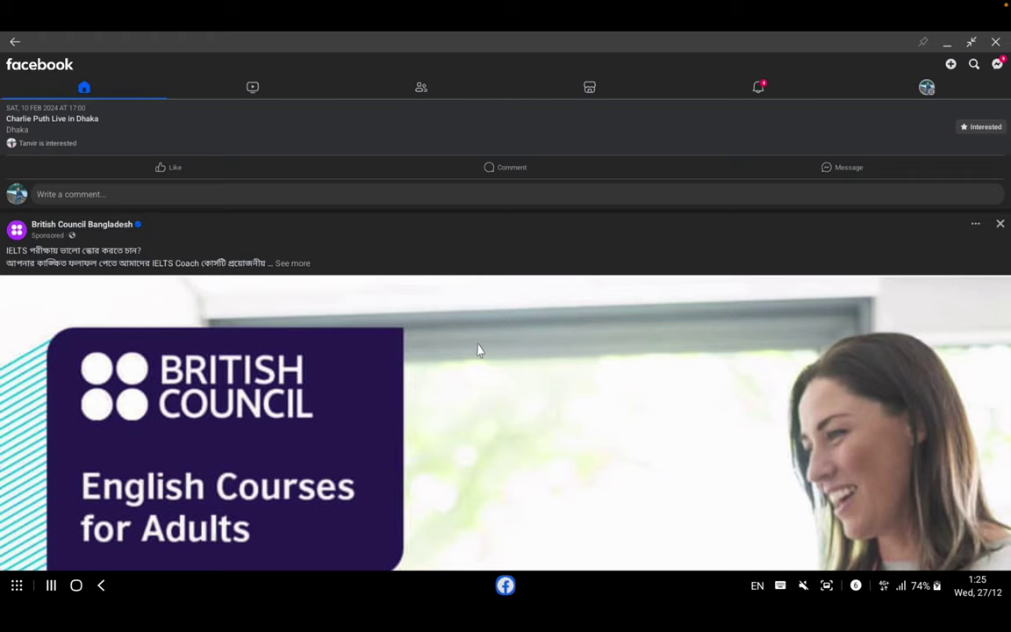
pyautogui.scroll(2, 479, 350)
pyautogui.scroll(1, 478, 349)
pyautogui.scroll(2, 478, 350)
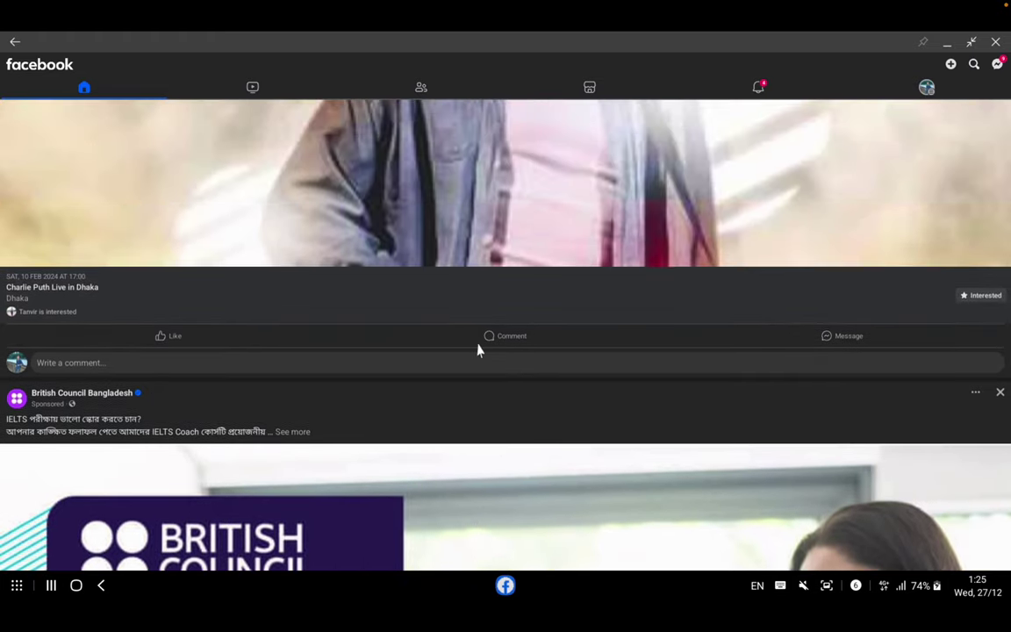
pyautogui.scroll(2, 478, 349)
pyautogui.scroll(1, 478, 350)
pyautogui.scroll(1, 478, 350)
pyautogui.scroll(1, 479, 350)
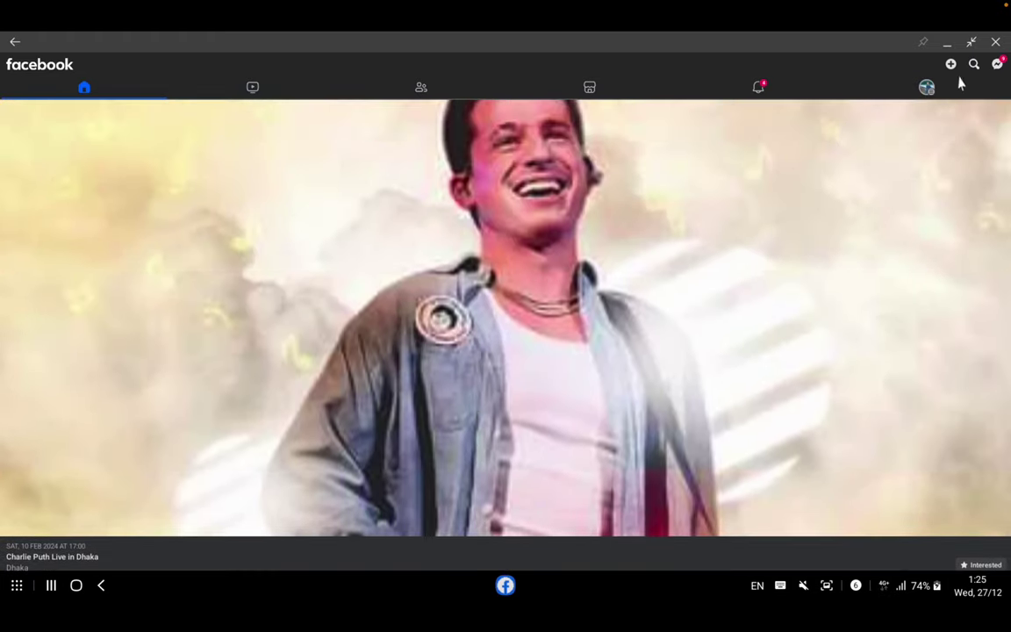
pyautogui.click(997, 42)
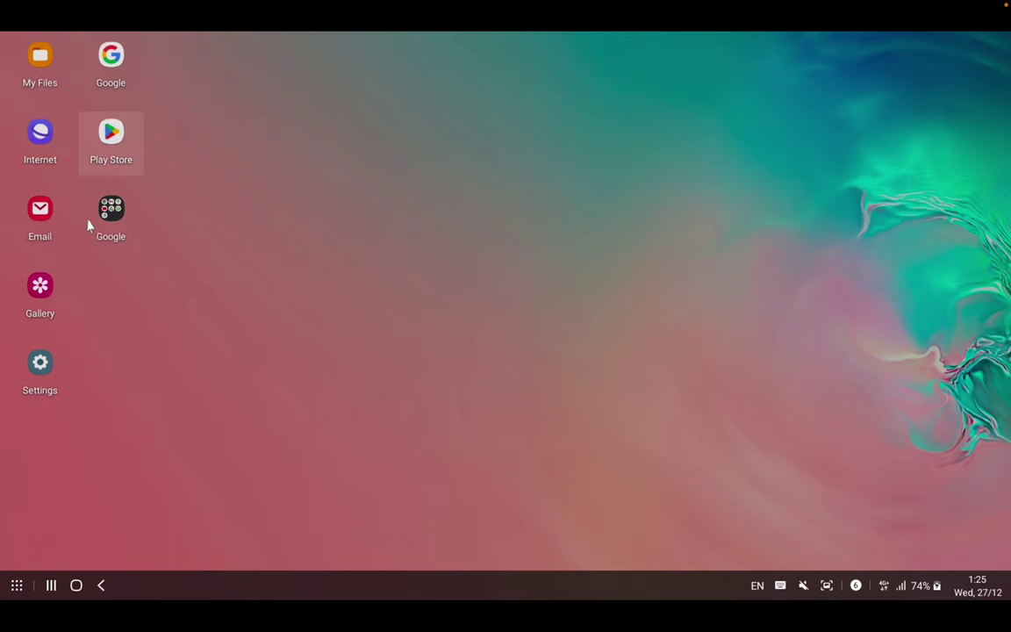
# Step: Launch the phone's Camera app from the app list and switch to the other camera
pyautogui.click(15, 584)
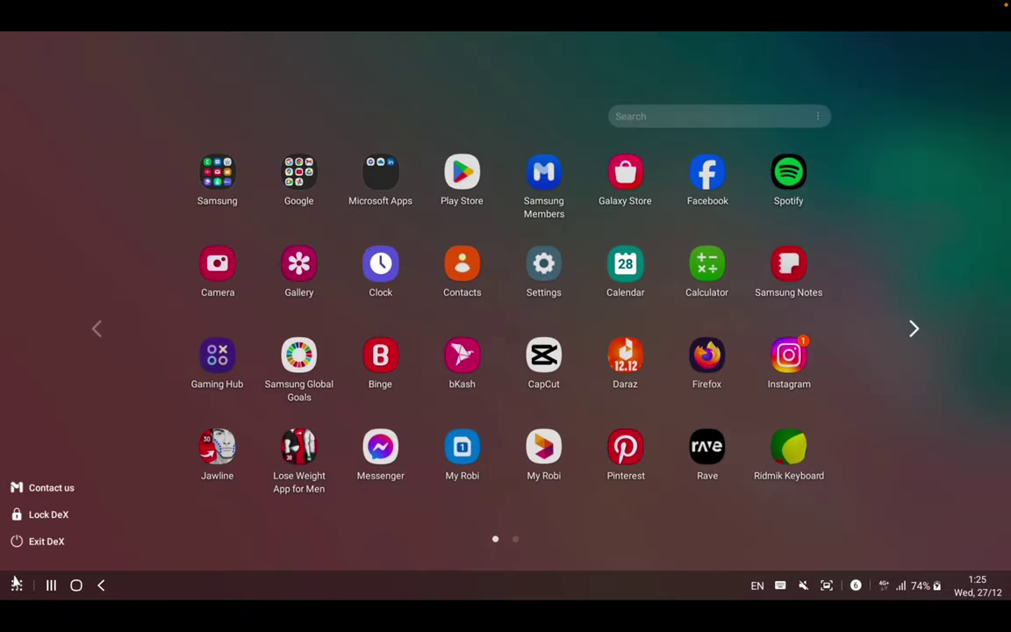
pyautogui.click(215, 268)
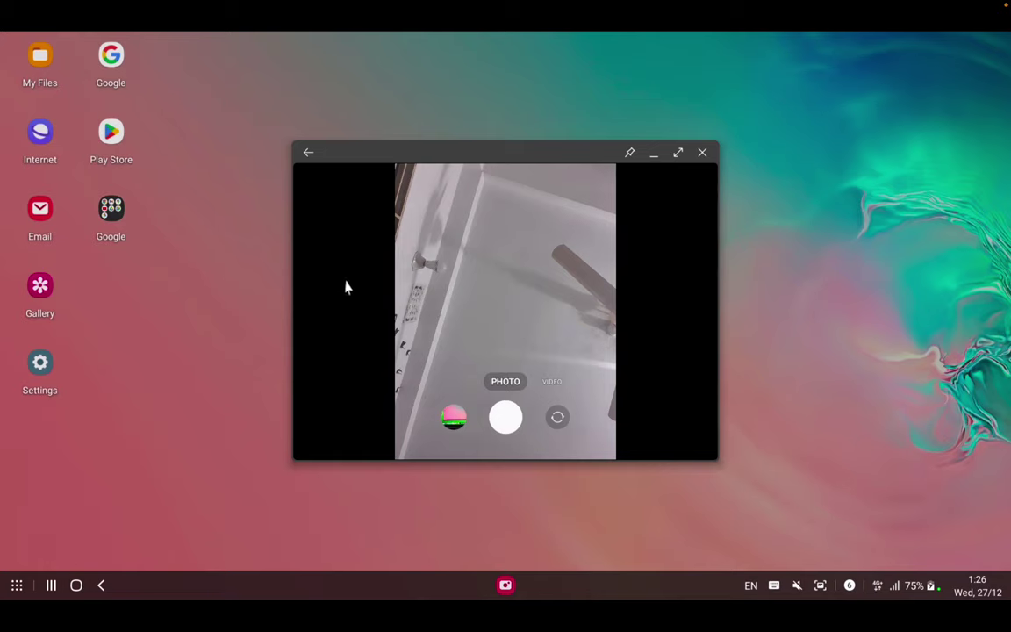
pyautogui.click(558, 418)
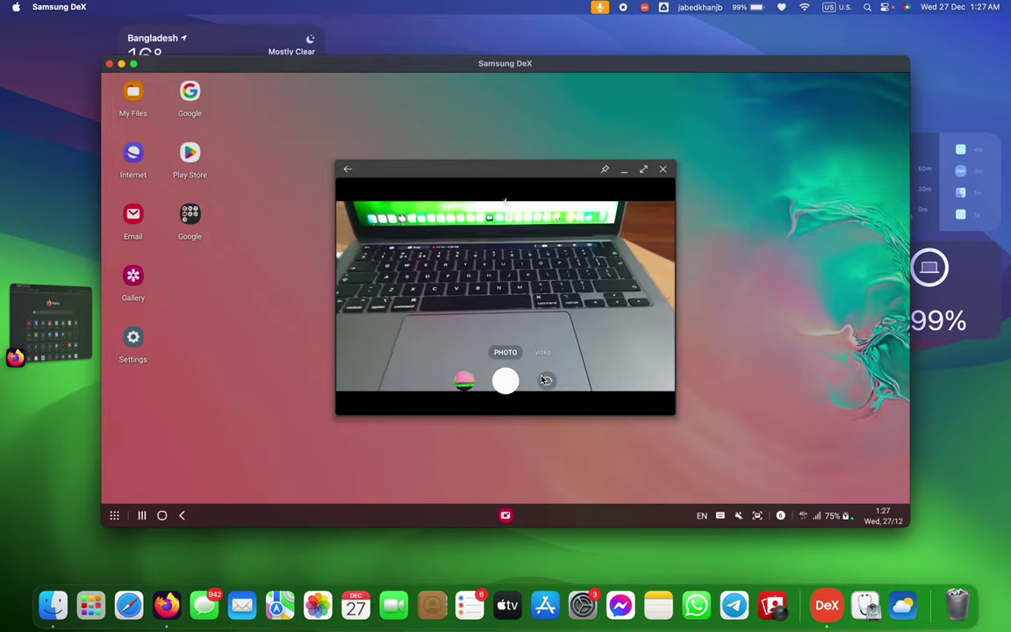
# Step: Hide the Samsung DeX window with F11 and switch to Firefox's new tab with Cmd+Tab
pyautogui.press('F11')
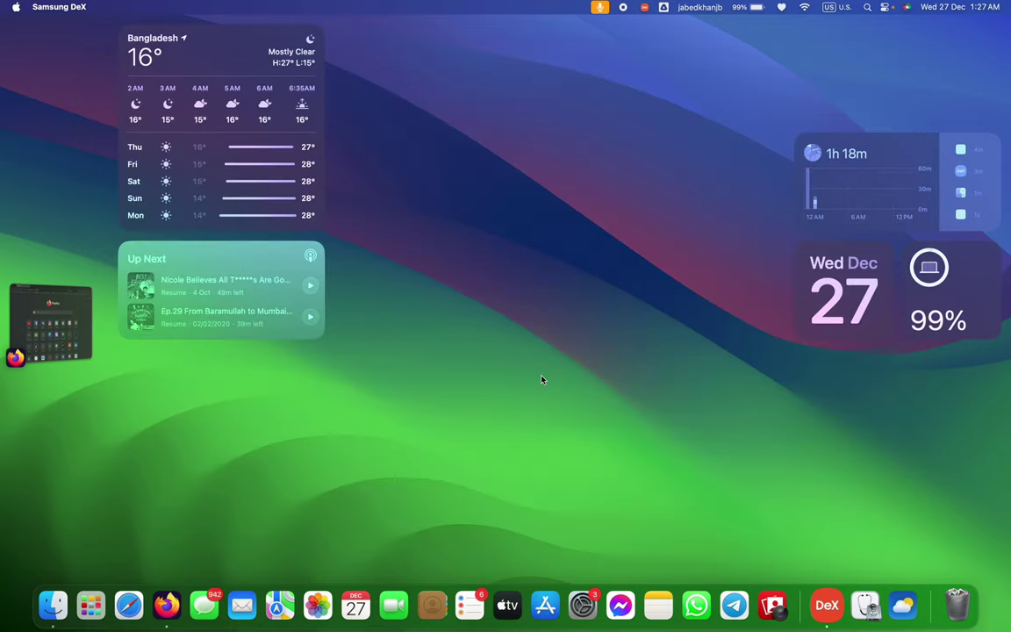
pyautogui.press('super+Tab')
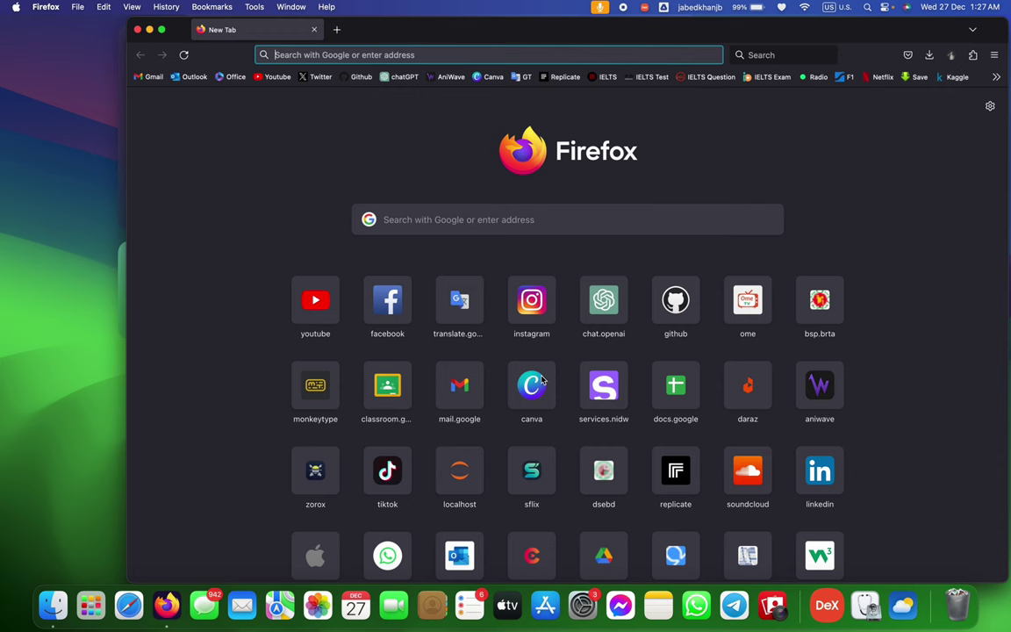